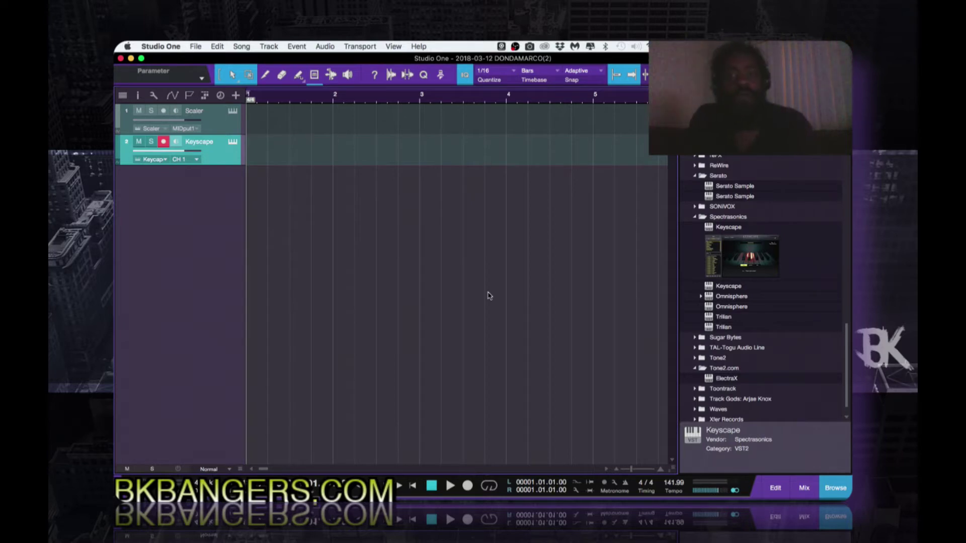
Open the Scaler track's instrument window, try a note on its keyboard and move the window clear of the track list.
{"action": "left_click", "coordinate": [228, 129]}
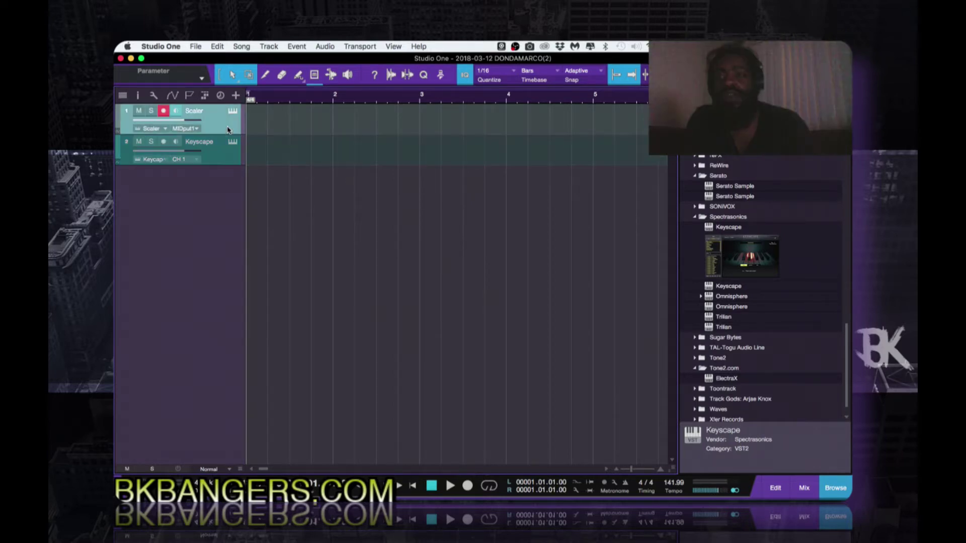
{"action": "left_click", "coordinate": [233, 112]}
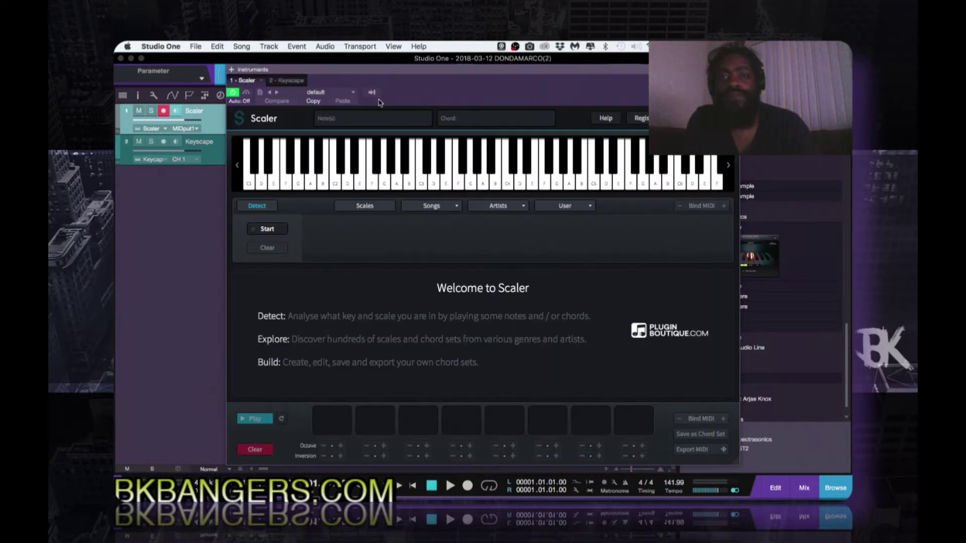
{"action": "left_click", "coordinate": [459, 184]}
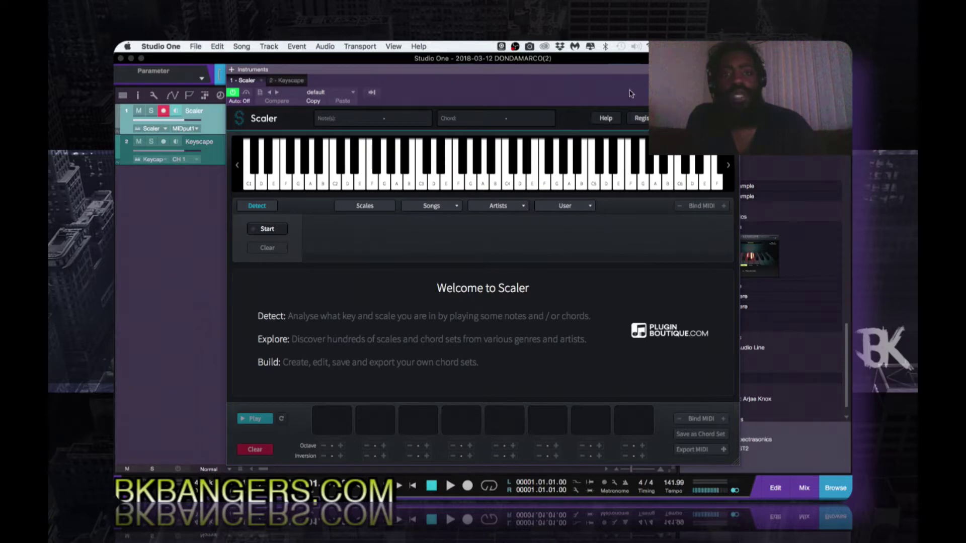
{"action": "left_click_drag", "start_coordinate": [635, 77], "coordinate": [700, 79]}
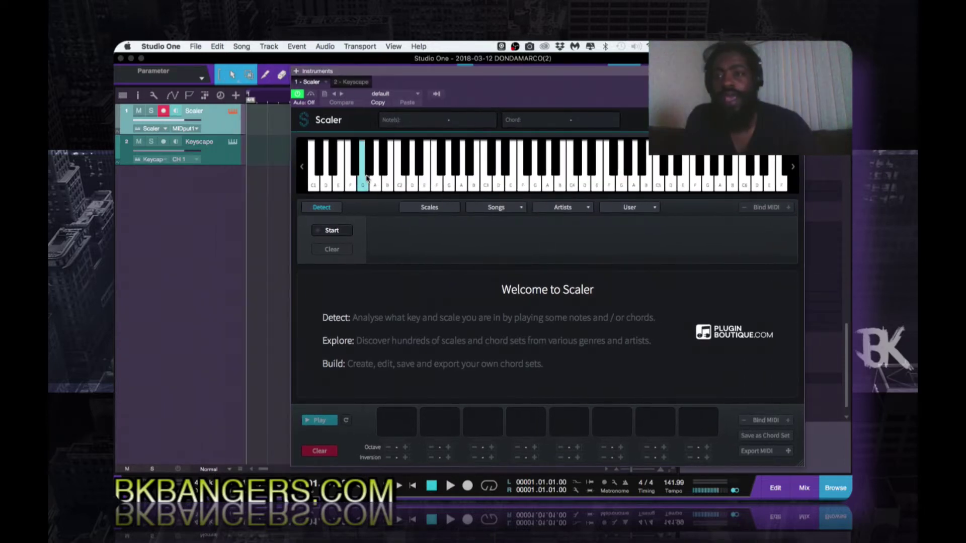
Select the Keyscape track, view its loaded instrument and close the Keyscape window.
{"action": "left_click", "coordinate": [226, 159]}
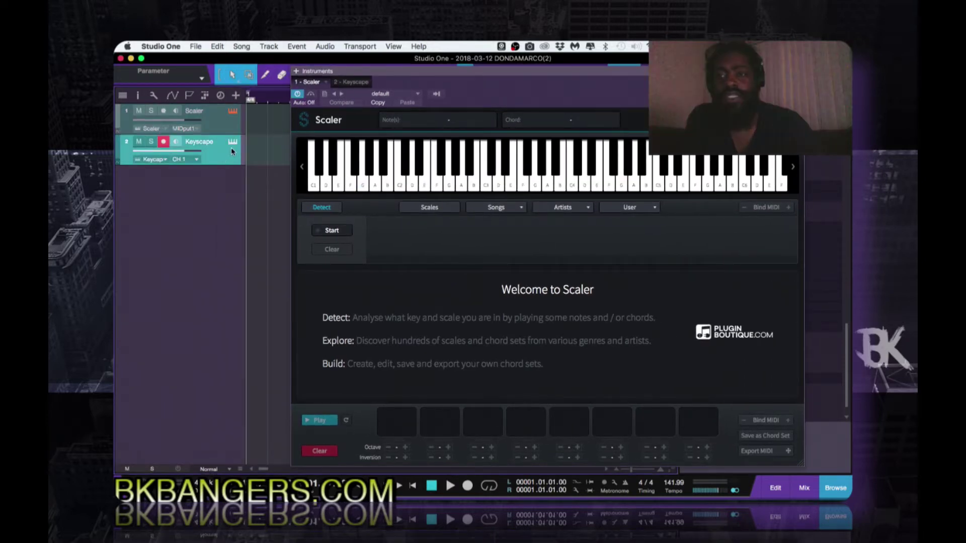
{"action": "left_click", "coordinate": [233, 143]}
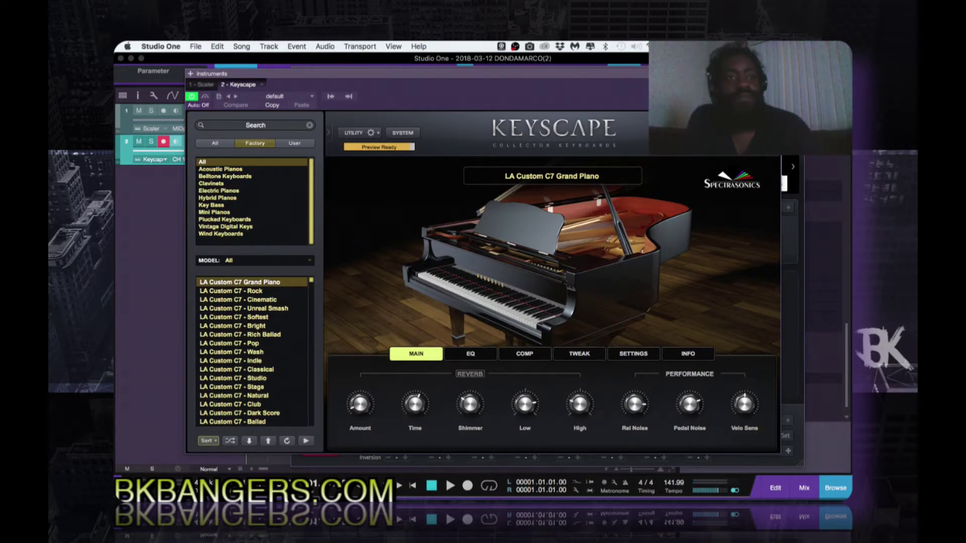
{"action": "key", "text": "super+w"}
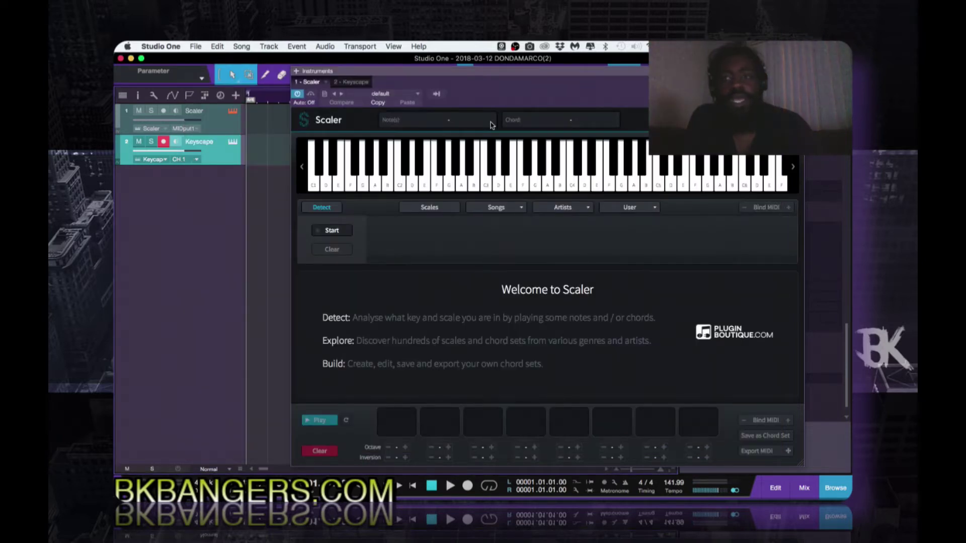
Select the Scaler and Keyscape tracks together and increase their height to expose the instrument input settings.
{"action": "left_click", "coordinate": [347, 169]}
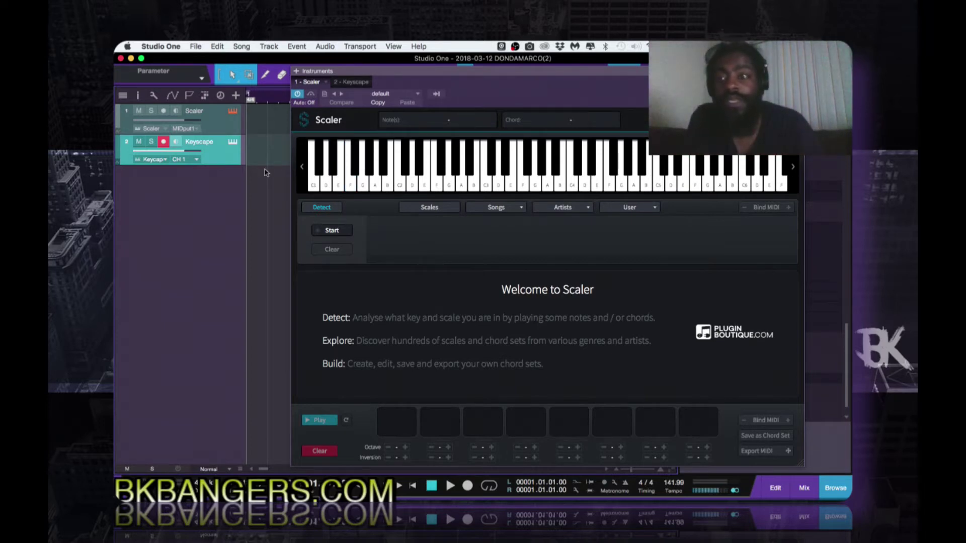
{"action": "left_click", "coordinate": [219, 121]}
{"action": "left_click", "coordinate": [220, 154]}
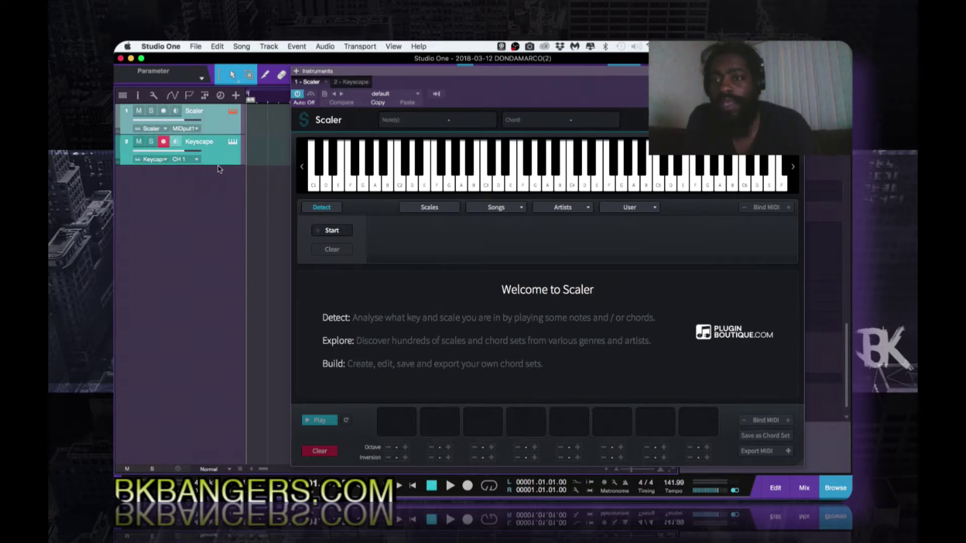
{"action": "left_click_drag", "start_coordinate": [219, 166], "coordinate": [219, 195]}
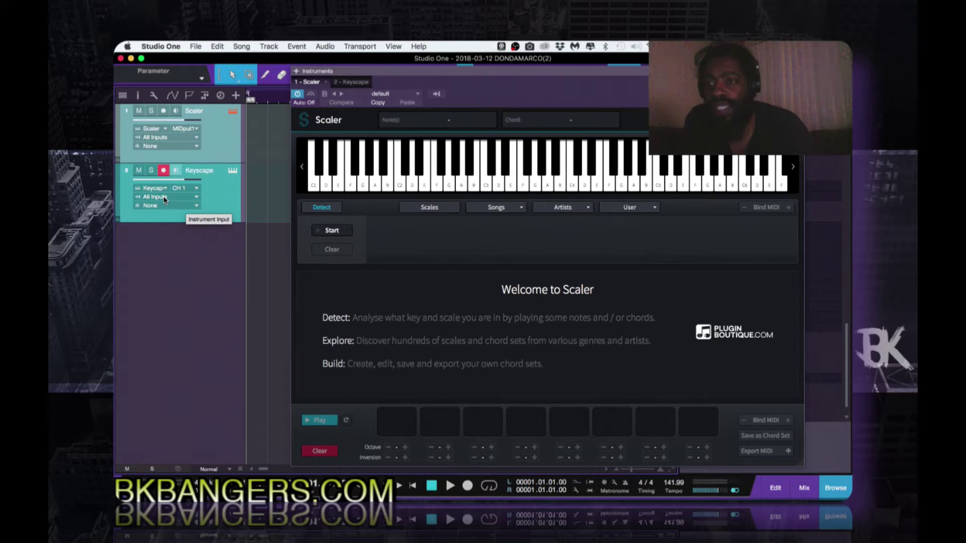
Set the Keyscape track's instrument input to Scaler.
{"action": "left_click", "coordinate": [215, 204]}
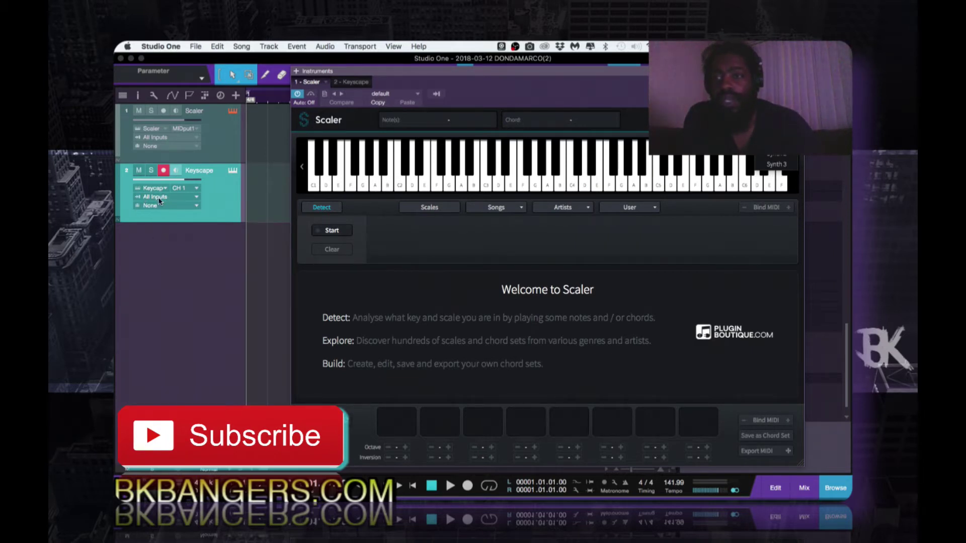
{"action": "left_click", "coordinate": [197, 199]}
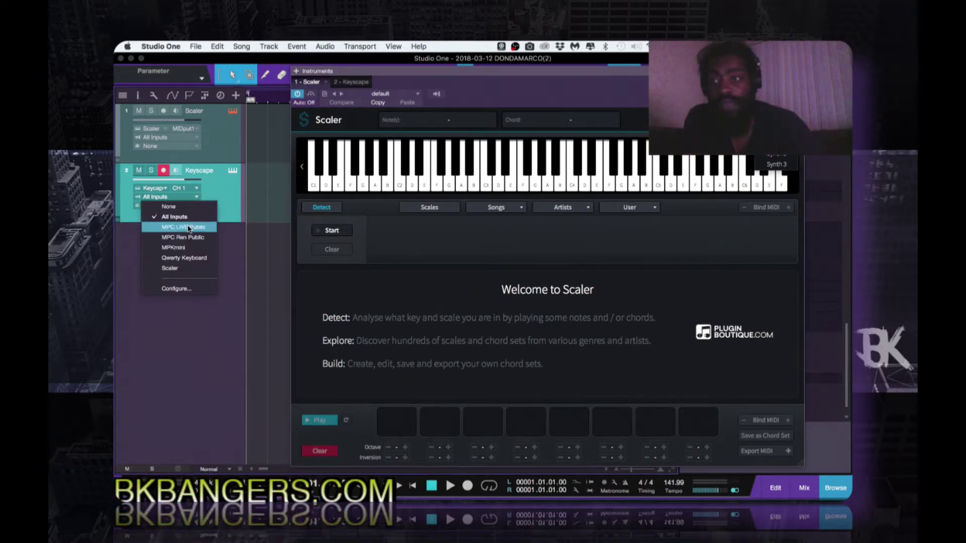
{"action": "left_click", "coordinate": [170, 271]}
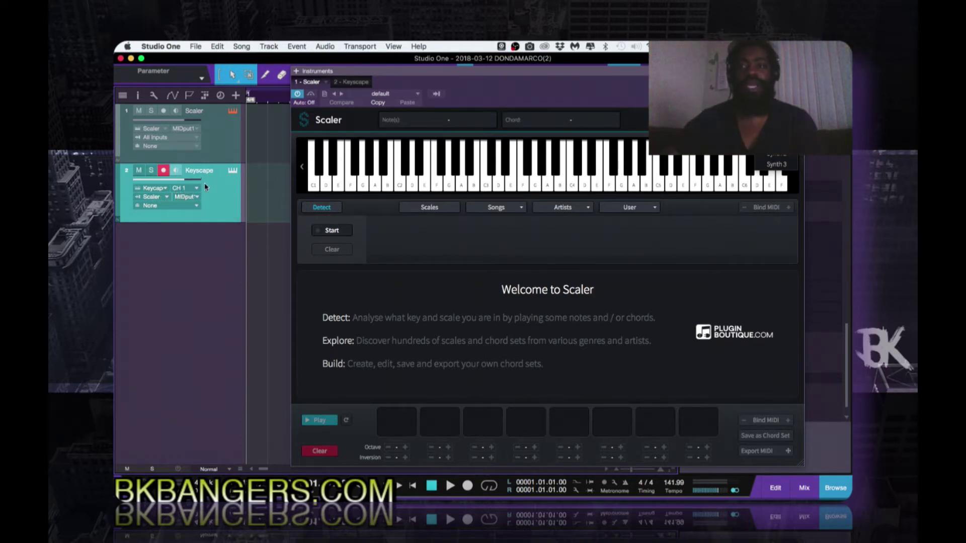
Select the Scaler track, hide the browser and reposition the Scaler window beside the track list.
{"action": "left_click", "coordinate": [214, 151]}
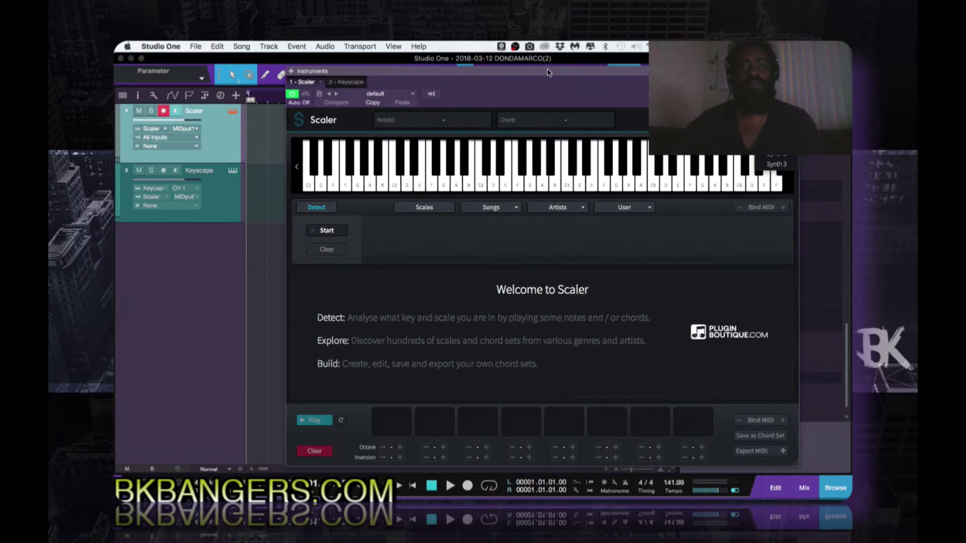
{"action": "left_click_drag", "start_coordinate": [552, 73], "coordinate": [460, 131]}
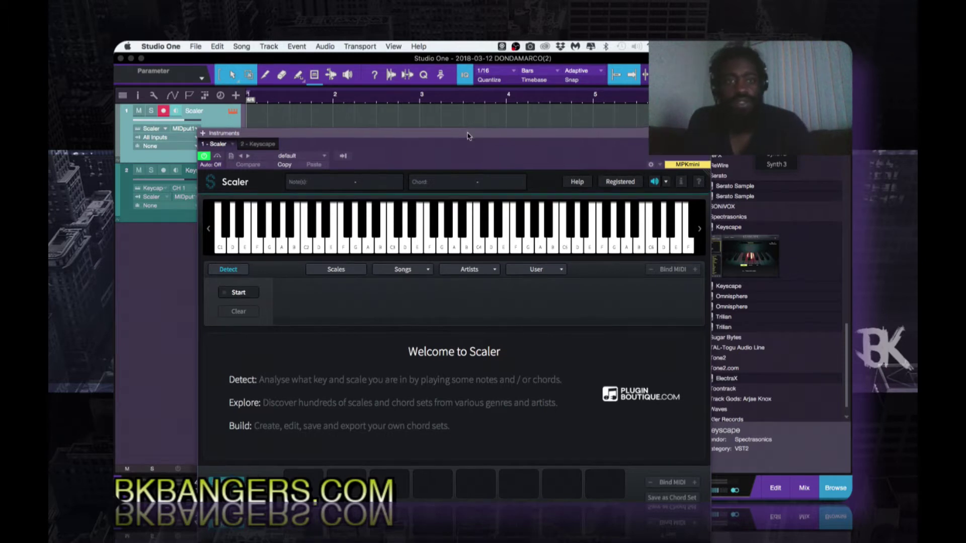
{"action": "left_click_drag", "start_coordinate": [468, 132], "coordinate": [468, 136]}
{"action": "left_click", "coordinate": [836, 490]}
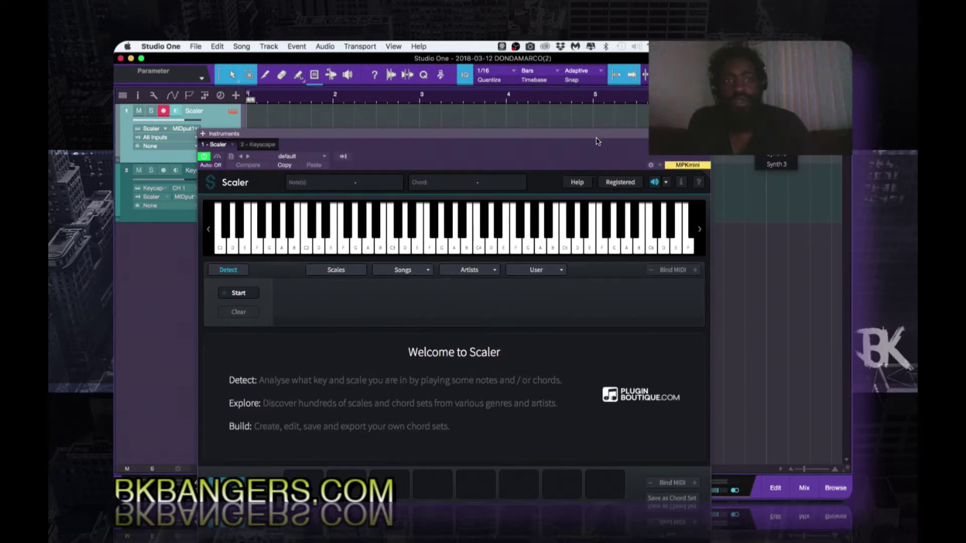
{"action": "left_click_drag", "start_coordinate": [597, 142], "coordinate": [620, 141]}
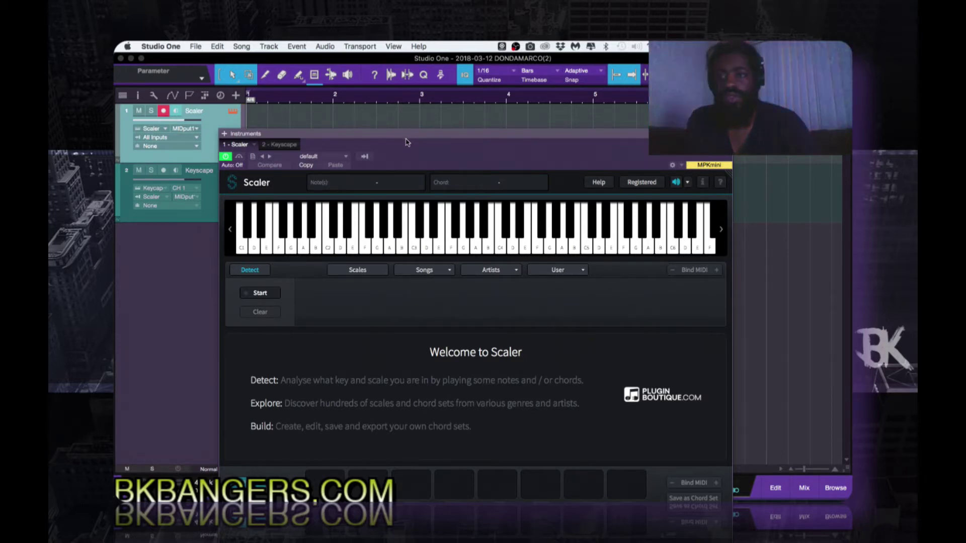
{"action": "left_click_drag", "start_coordinate": [408, 141], "coordinate": [427, 143]}
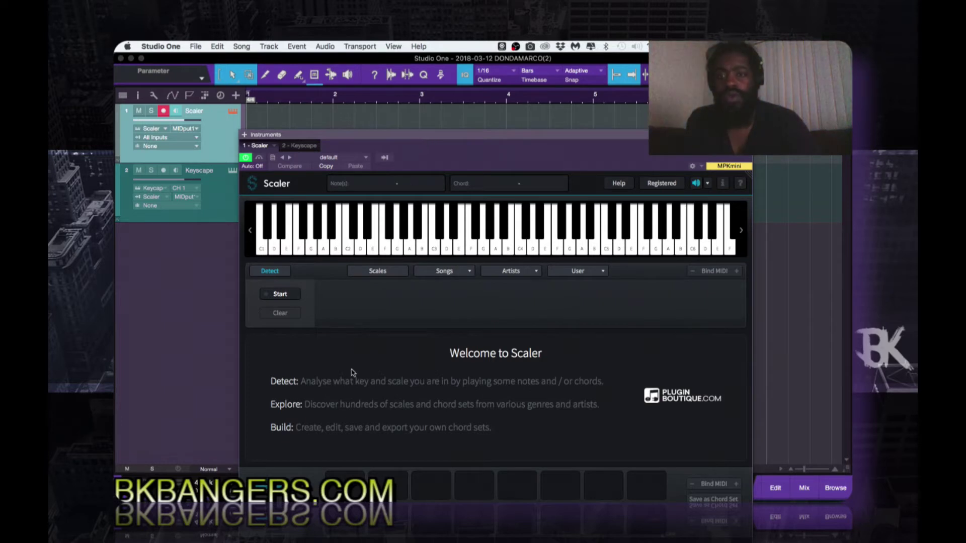
Choose the C Altered scale in Scaler and audition its C dim, Eb min and Fb aug chords.
{"action": "left_click", "coordinate": [373, 273]}
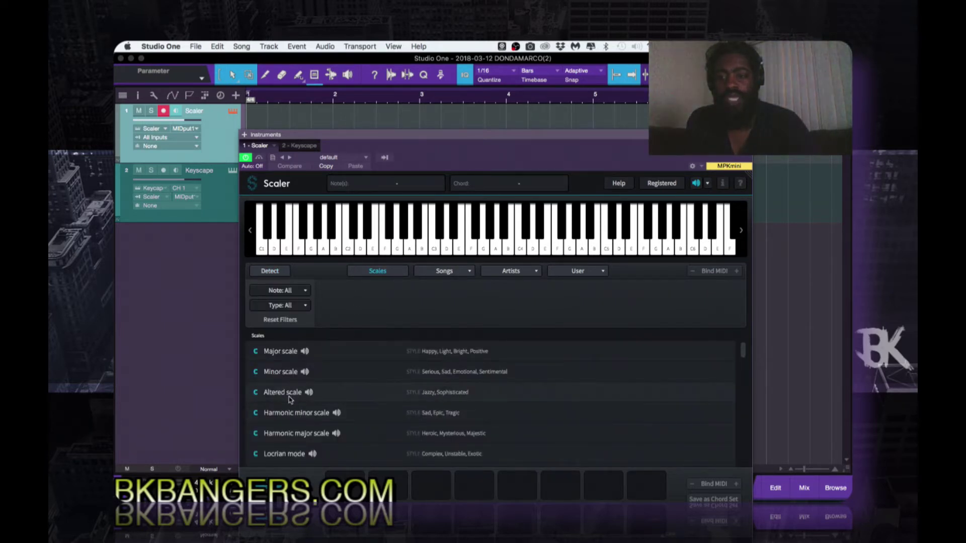
{"action": "left_click", "coordinate": [290, 398]}
{"action": "left_click", "coordinate": [324, 437]}
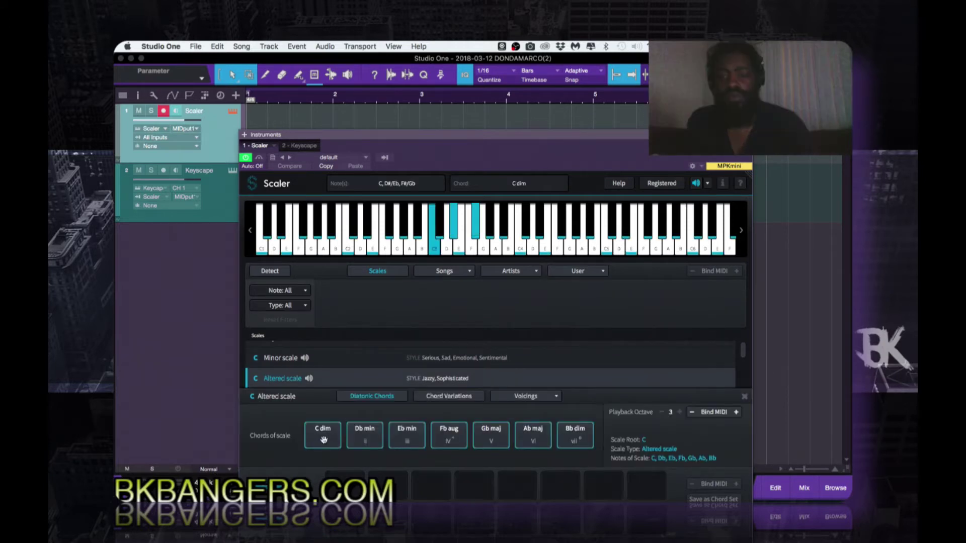
{"action": "left_click", "coordinate": [406, 438]}
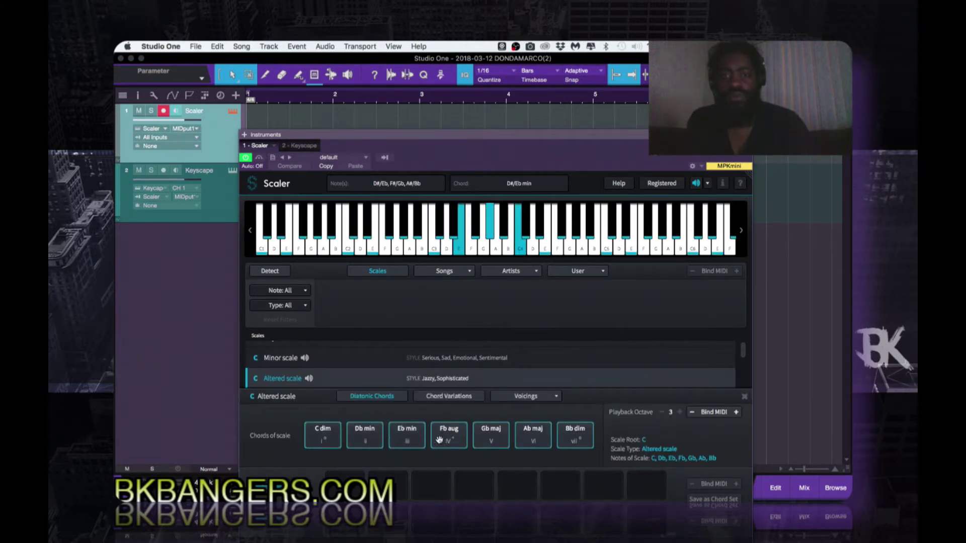
{"action": "left_click", "coordinate": [439, 438]}
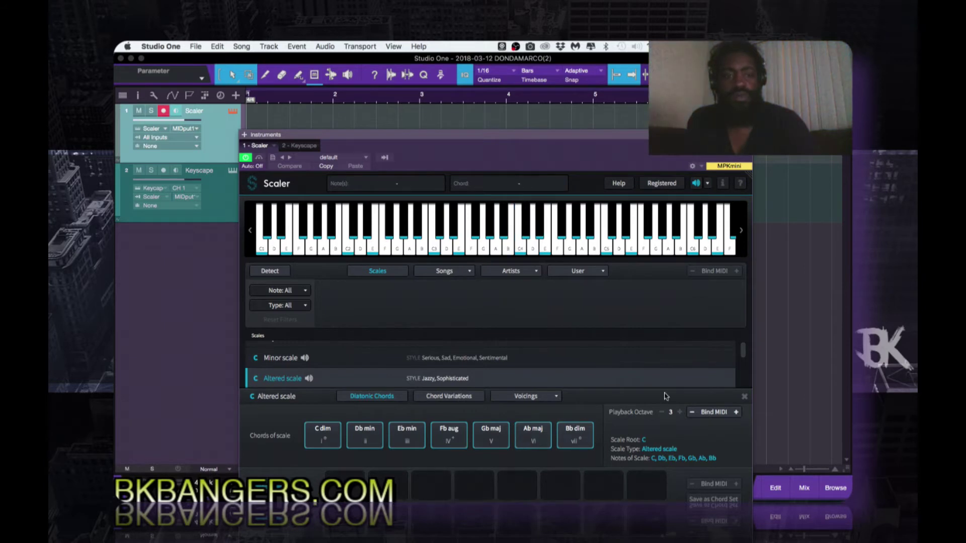
Bind the Altered scale's chords to MIDI keys and enable monitoring on the Keyscape track.
{"action": "left_click", "coordinate": [710, 413]}
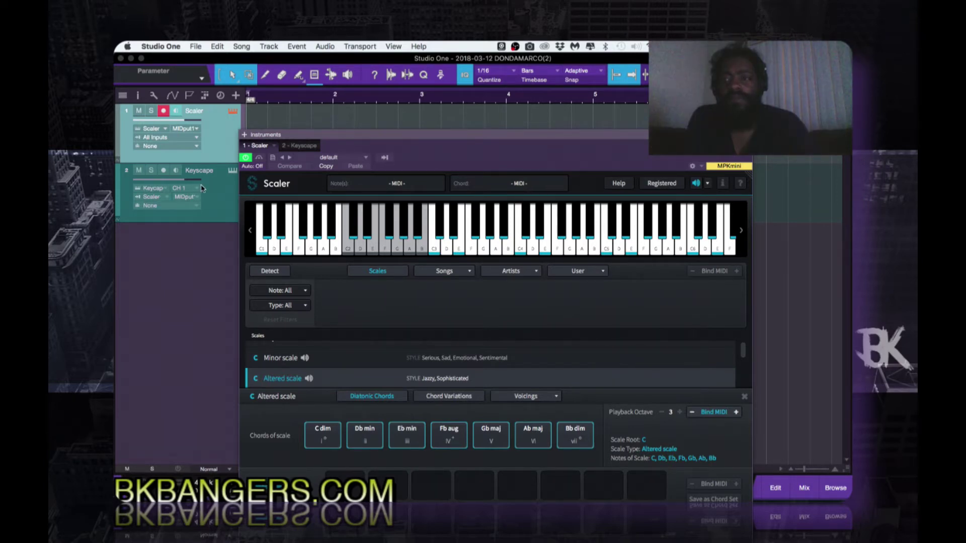
{"action": "left_click", "coordinate": [177, 172]}
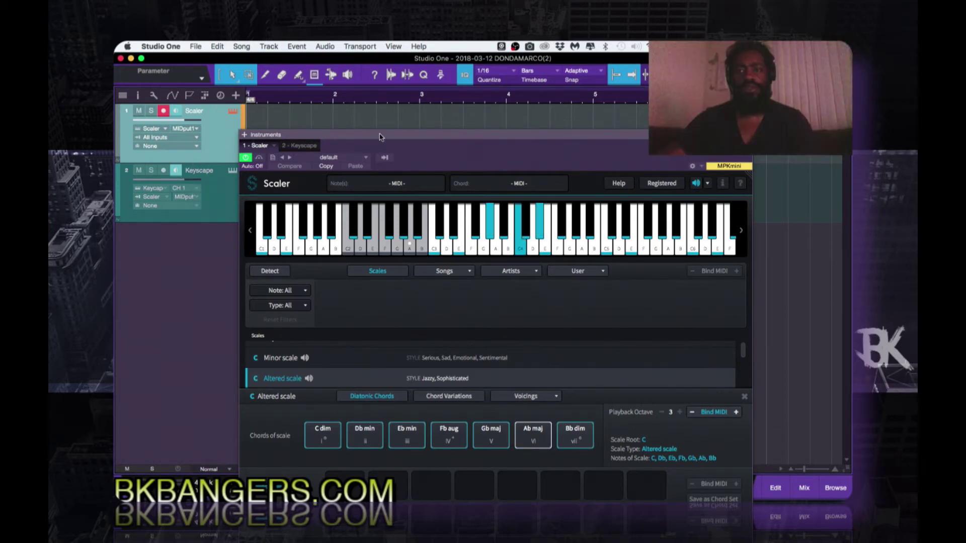
{"action": "left_click_drag", "start_coordinate": [383, 138], "coordinate": [429, 137]}
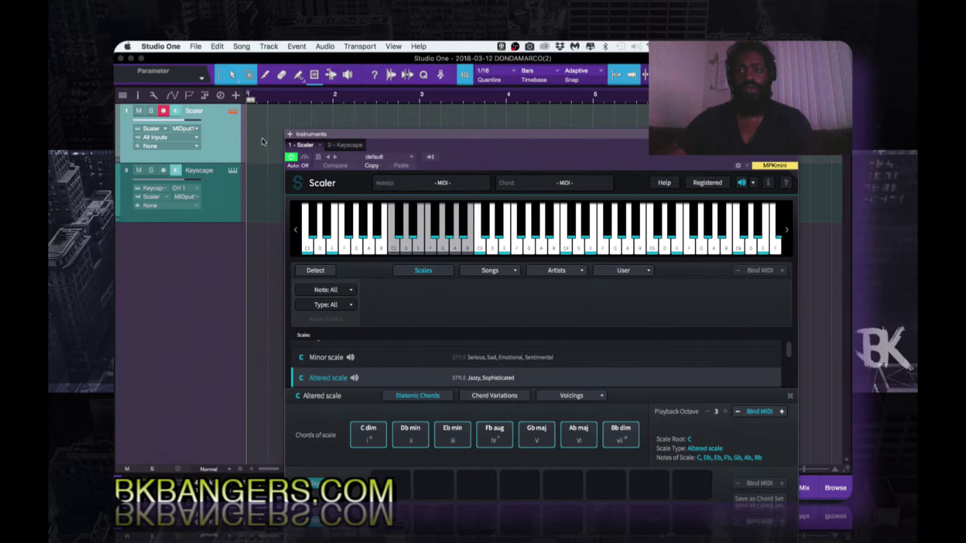
{"action": "left_click", "coordinate": [232, 170]}
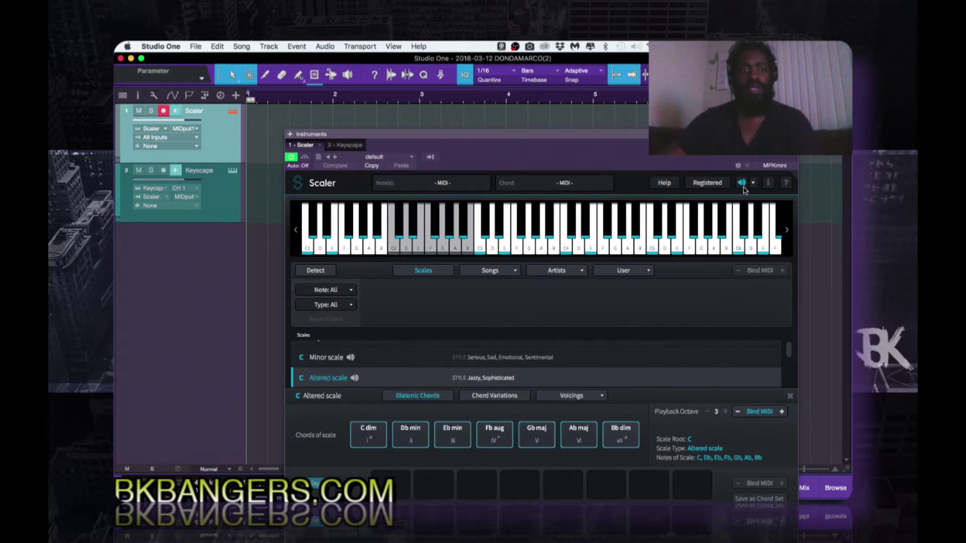
Mute Scaler's internal sound and move its window back clear of the tracks.
{"action": "left_click_drag", "start_coordinate": [700, 135], "coordinate": [445, 192]}
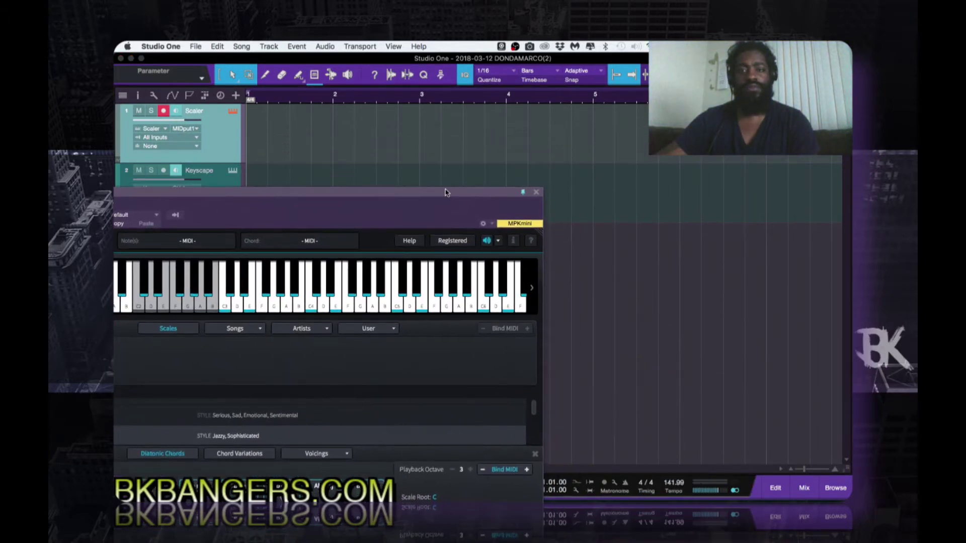
{"action": "left_click", "coordinate": [486, 242]}
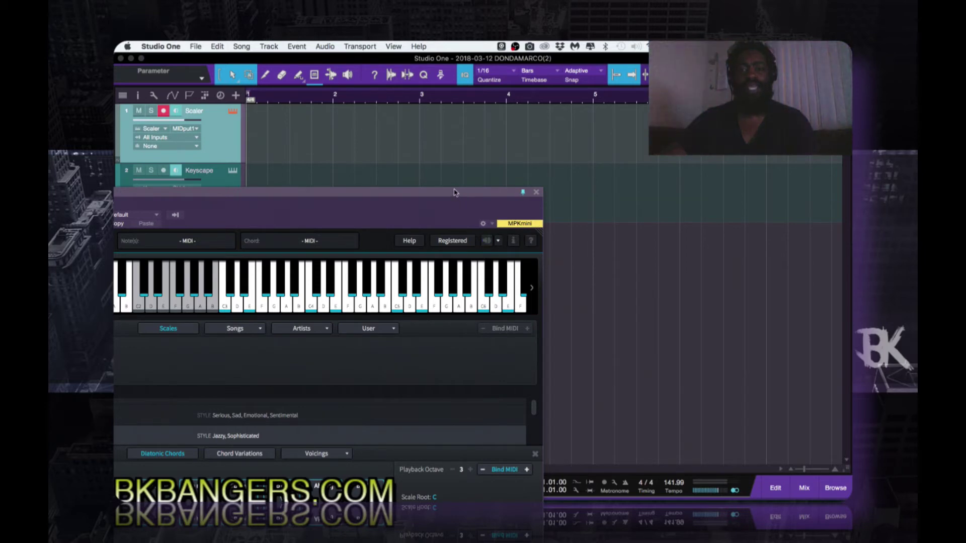
{"action": "left_click_drag", "start_coordinate": [455, 193], "coordinate": [709, 129]}
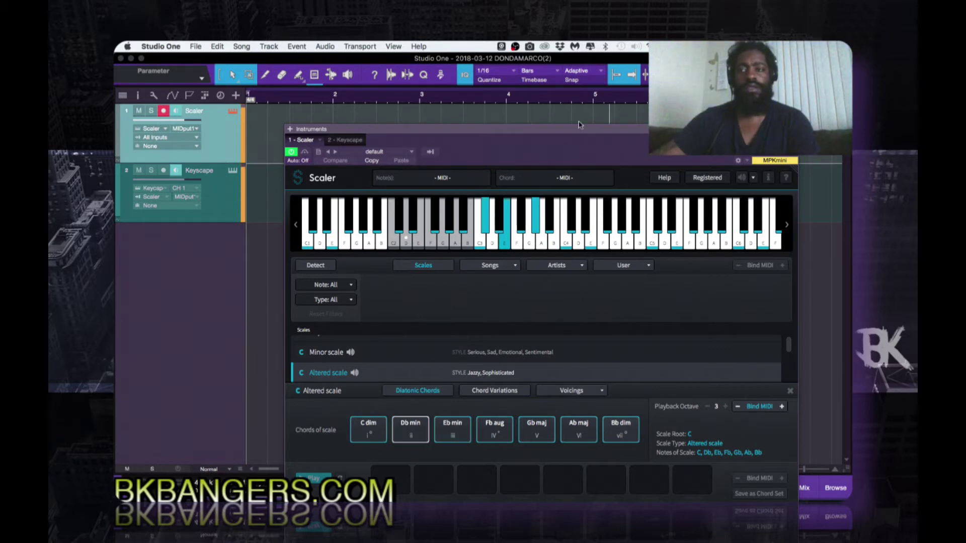
Disarm the Scaler track but monitor it, and arm the Keyscape track for recording.
{"action": "left_click", "coordinate": [164, 112]}
{"action": "mouse_move", "coordinate": [185, 120]}
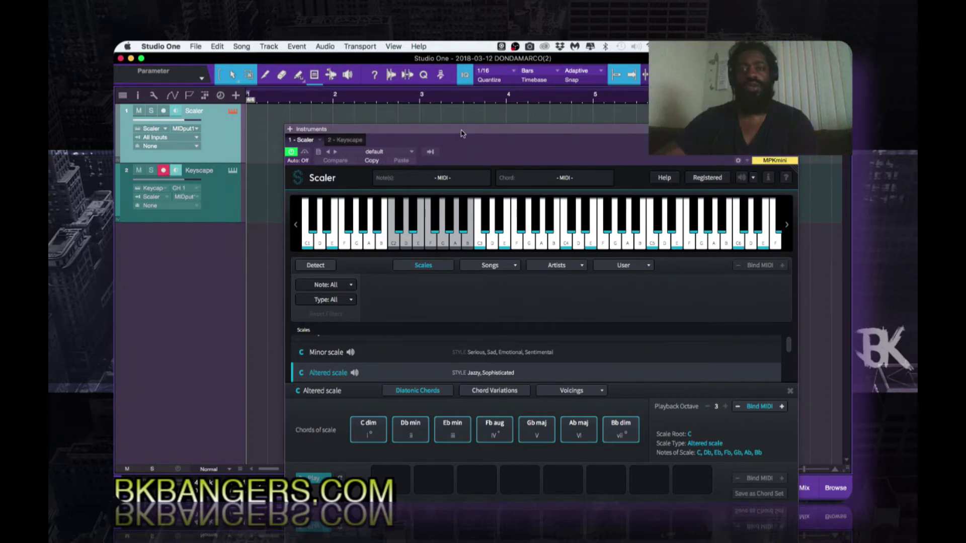
Close the Scaler window and enable the recording precount.
{"action": "left_click_drag", "start_coordinate": [462, 130], "coordinate": [416, 84]}
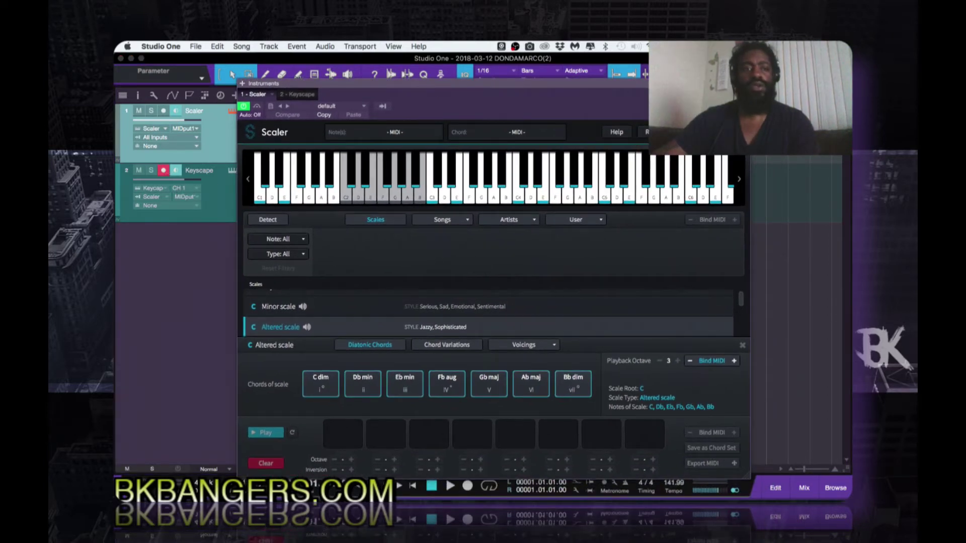
{"action": "key", "text": "super+w"}
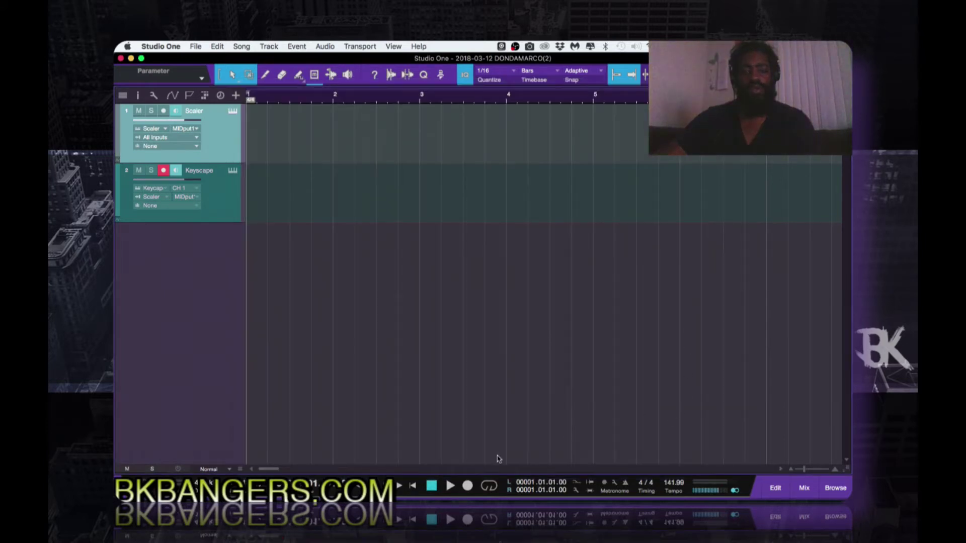
{"action": "left_click", "coordinate": [605, 483]}
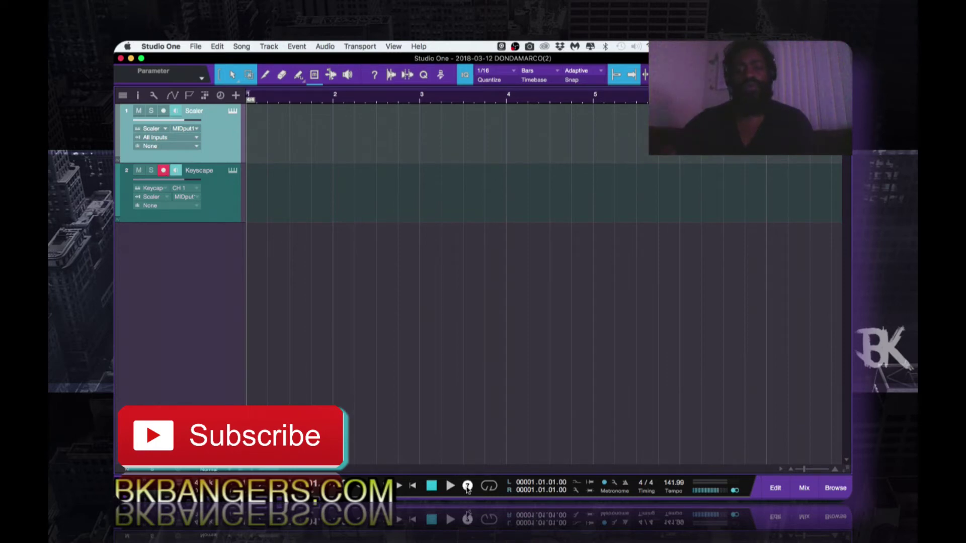
Try recording a take of Scaler's chords on the Keyscape track and undo the take.
{"action": "left_click", "coordinate": [468, 486]}
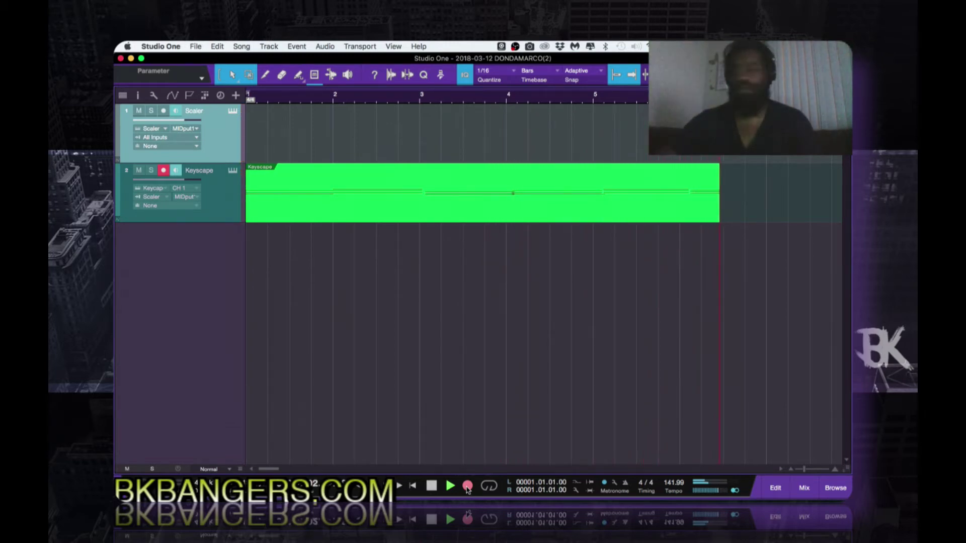
{"action": "left_click", "coordinate": [468, 486]}
{"action": "key", "text": "ctrl+z"}
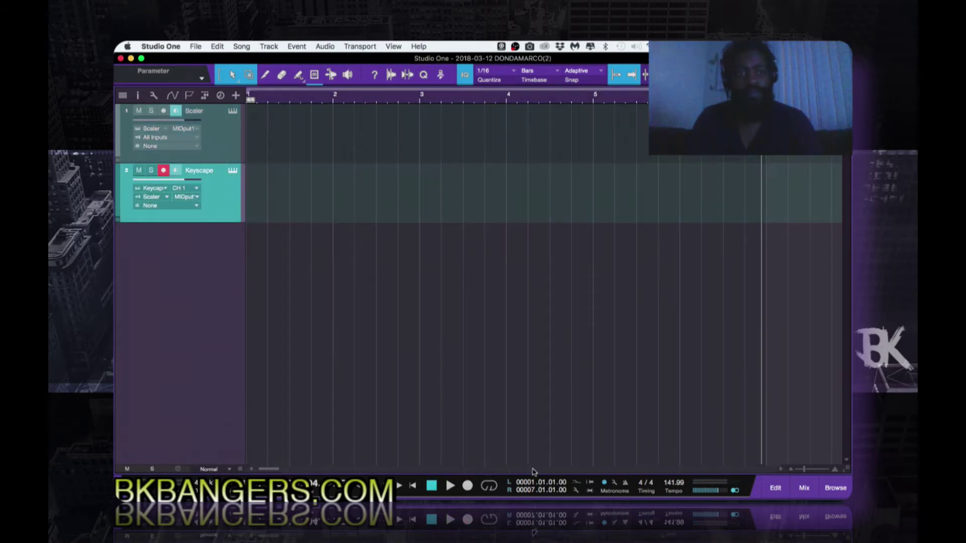
Record a new take of Scaler's chords on the Keyscape track from bar 1 and stop the recording.
{"action": "key", "text": "w"}
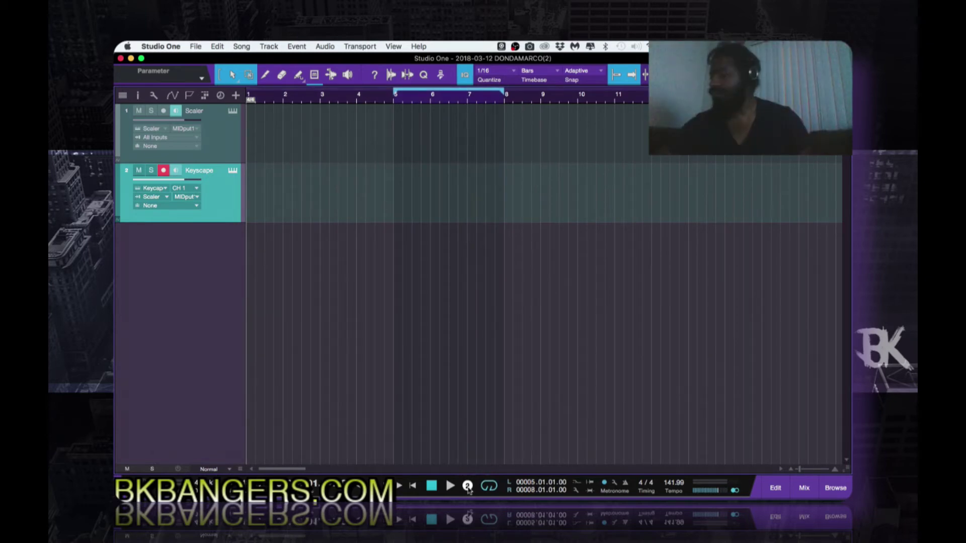
{"action": "left_click", "coordinate": [467, 486]}
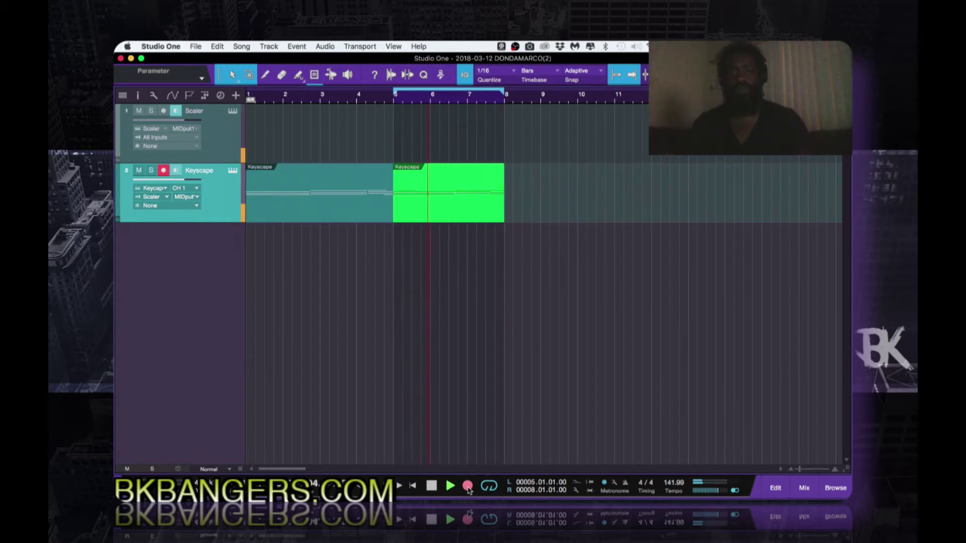
{"action": "left_click", "coordinate": [468, 486]}
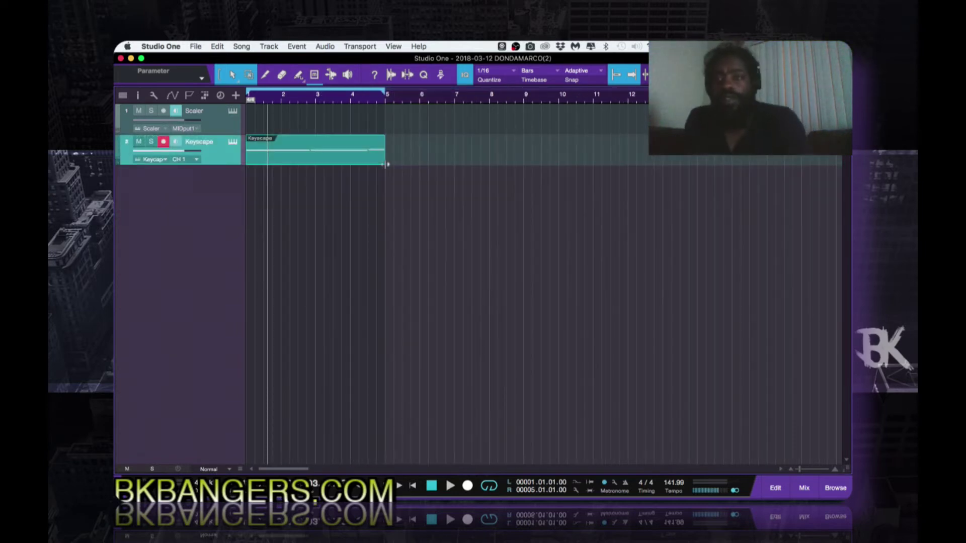
Open the recorded Keyscape part for note editing and quantize the start of its last chord to the 1/16 grid.
{"action": "double_click", "coordinate": [267, 162]}
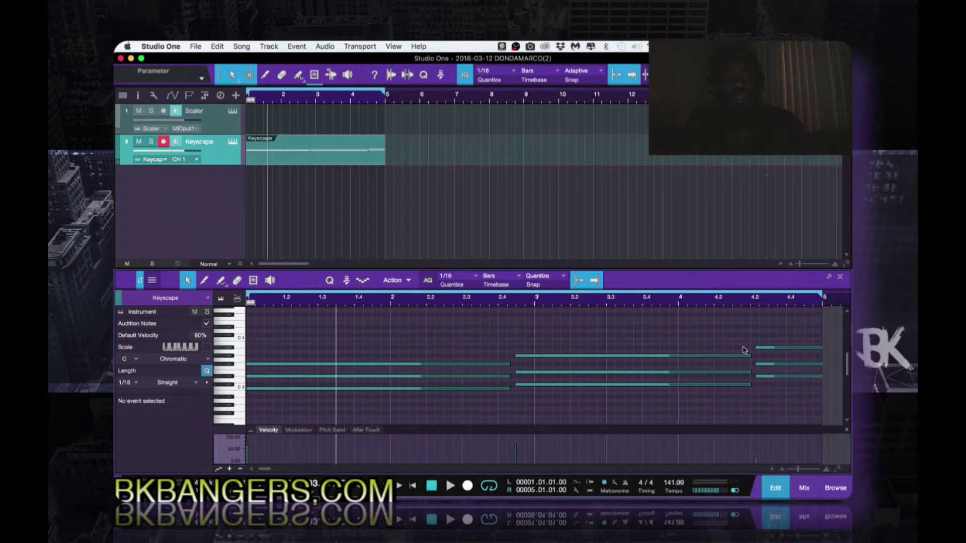
{"action": "left_click_drag", "start_coordinate": [774, 333], "coordinate": [773, 380]}
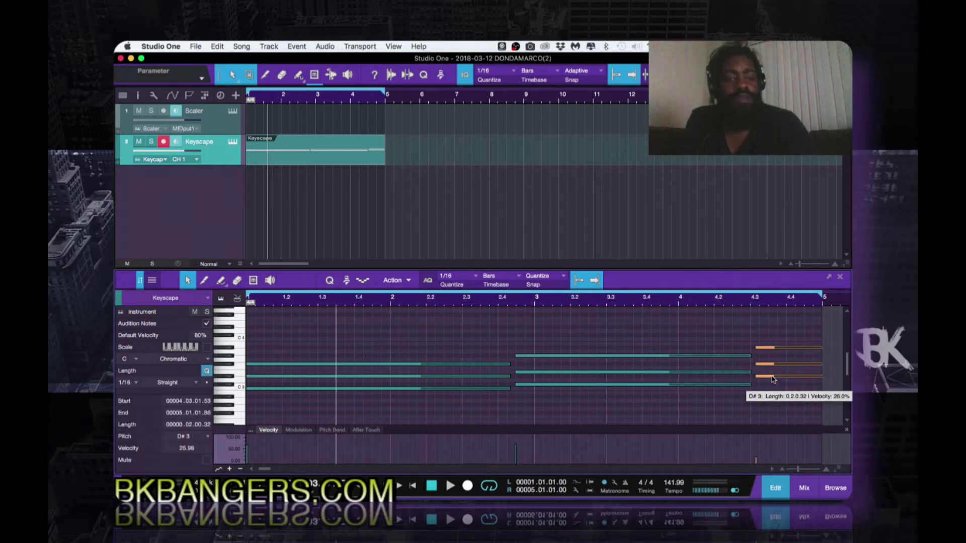
{"action": "key", "text": "q"}
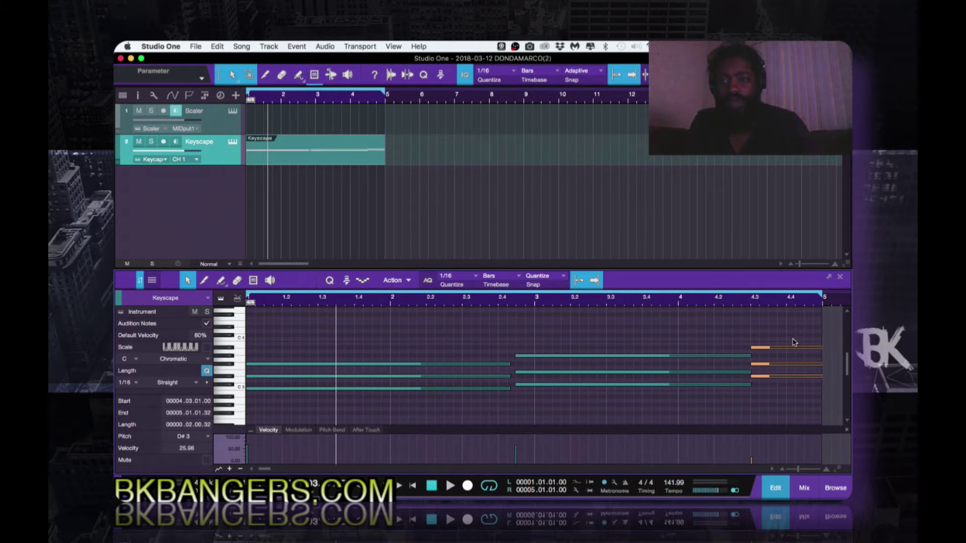
Split the last chord's notes at beat 4.4 and delete the portion after the split.
{"action": "key", "text": "5"}
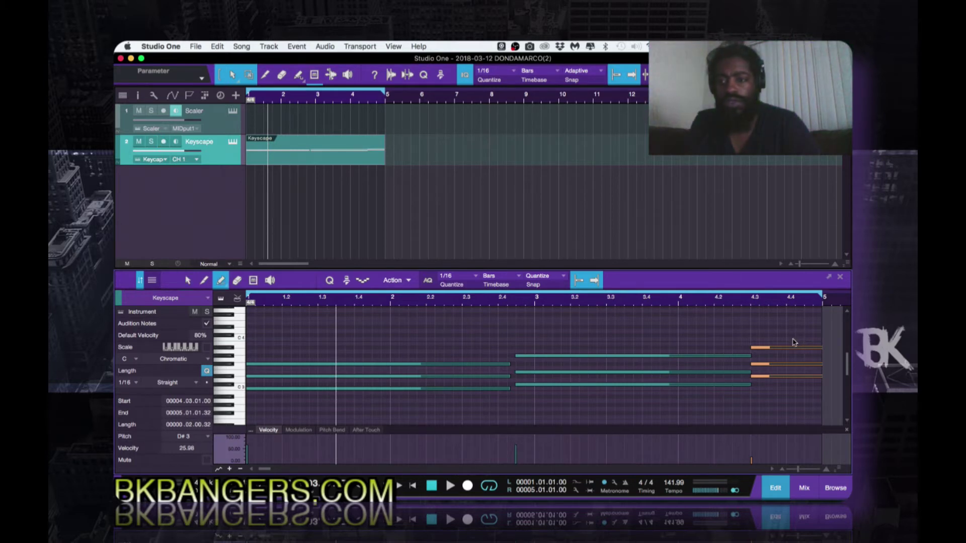
{"action": "key", "text": "5"}
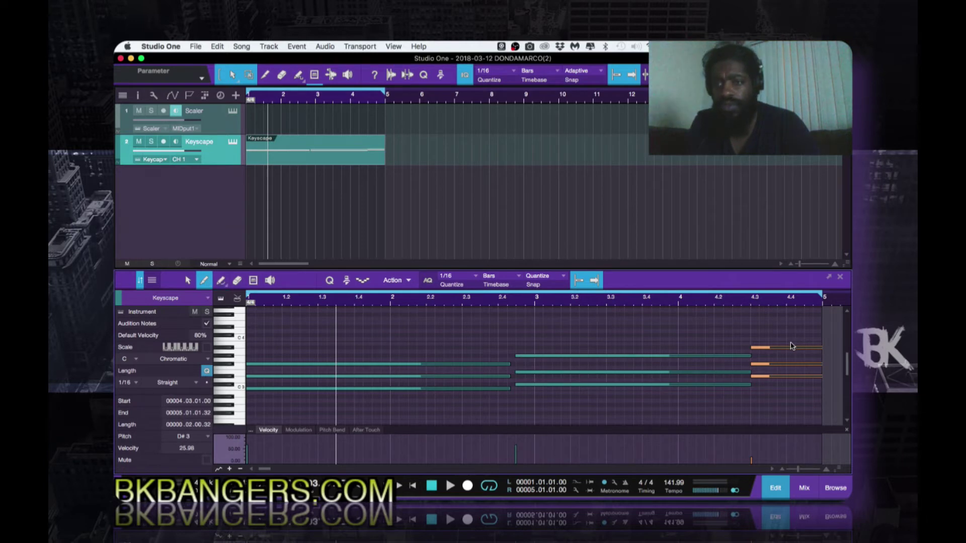
{"action": "left_click", "coordinate": [788, 349]}
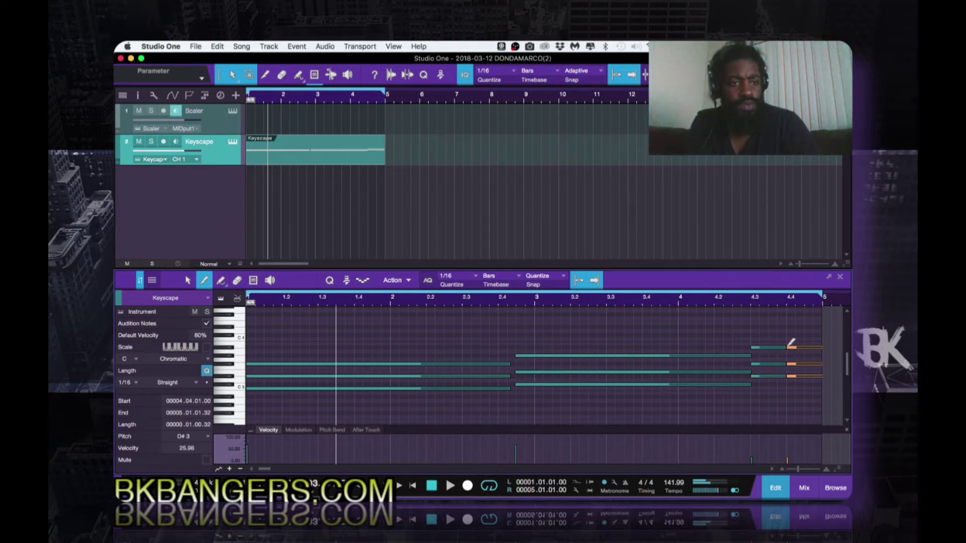
{"action": "key", "text": "1"}
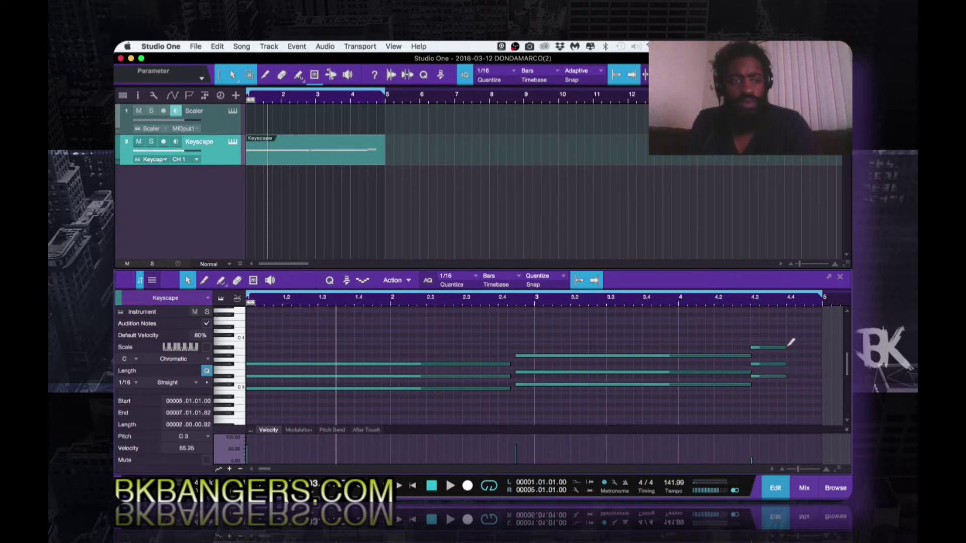
Lengthen the last chord's three notes to end exactly at bar 5 and play the part.
{"action": "left_click", "coordinate": [785, 335]}
{"action": "left_click_drag", "start_coordinate": [787, 400], "coordinate": [777, 333]}
{"action": "left_click_drag", "start_coordinate": [786, 378], "coordinate": [822, 378]}
{"action": "key", "text": "space"}
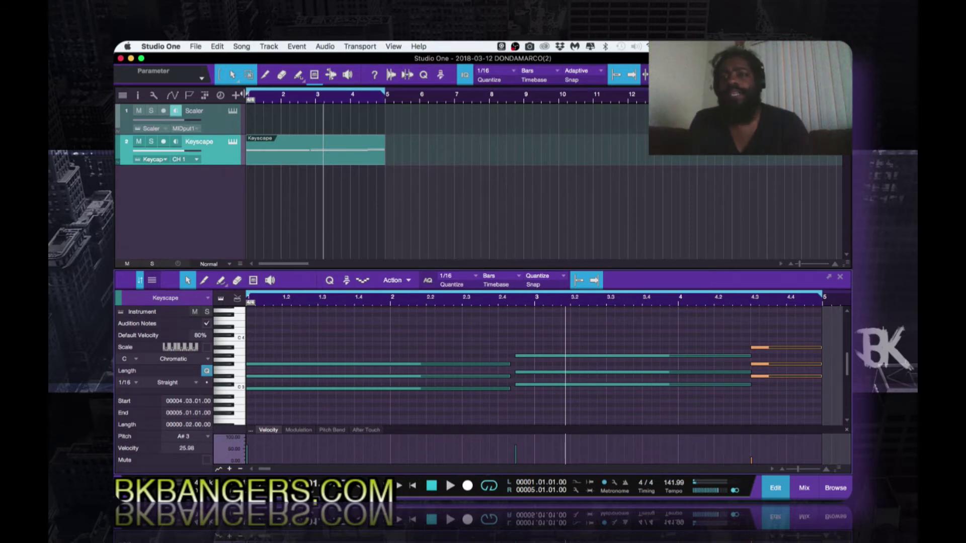
Try to place Scaler's C dim chord as a part on the Keyscape track at bar 5, and undo it.
{"action": "left_click", "coordinate": [233, 112]}
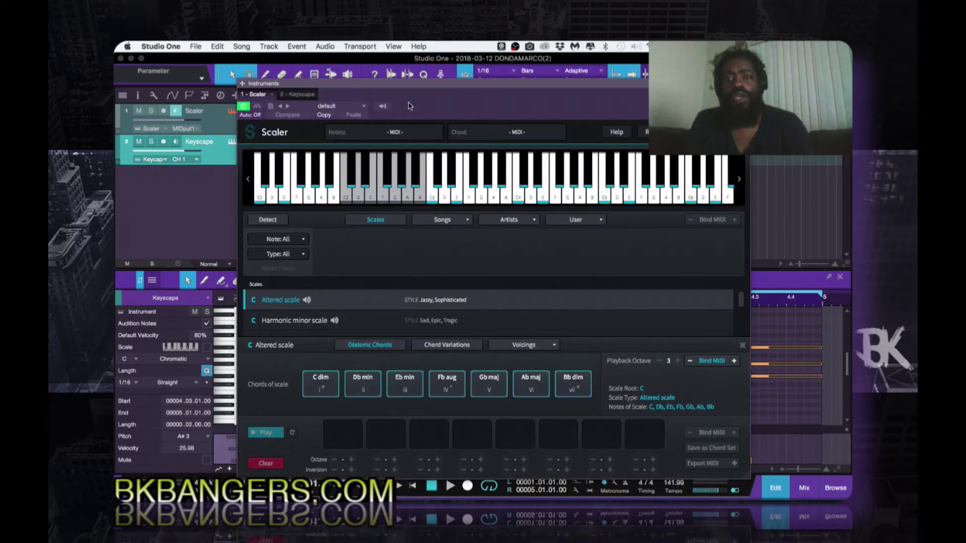
{"action": "left_click_drag", "start_coordinate": [413, 84], "coordinate": [597, 79]}
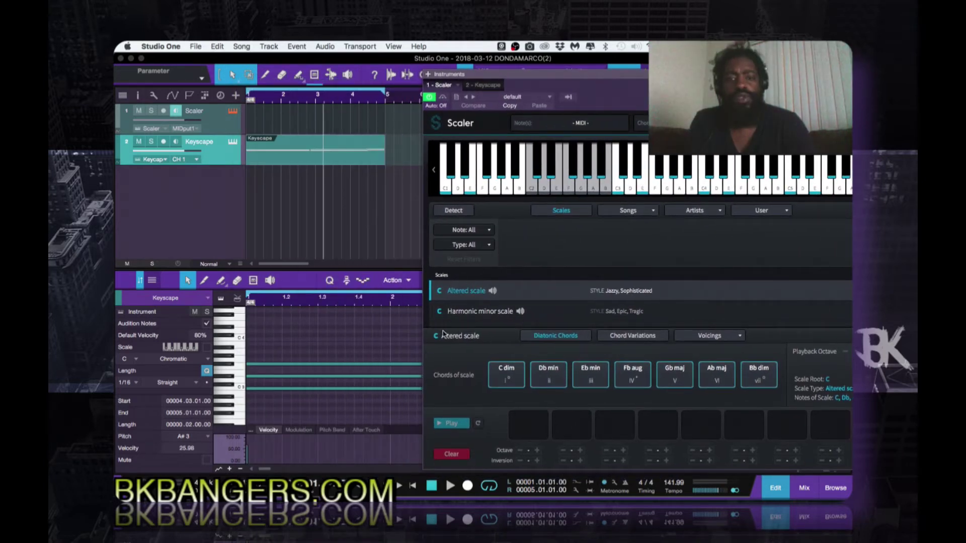
{"action": "left_click_drag", "start_coordinate": [506, 374], "coordinate": [407, 155]}
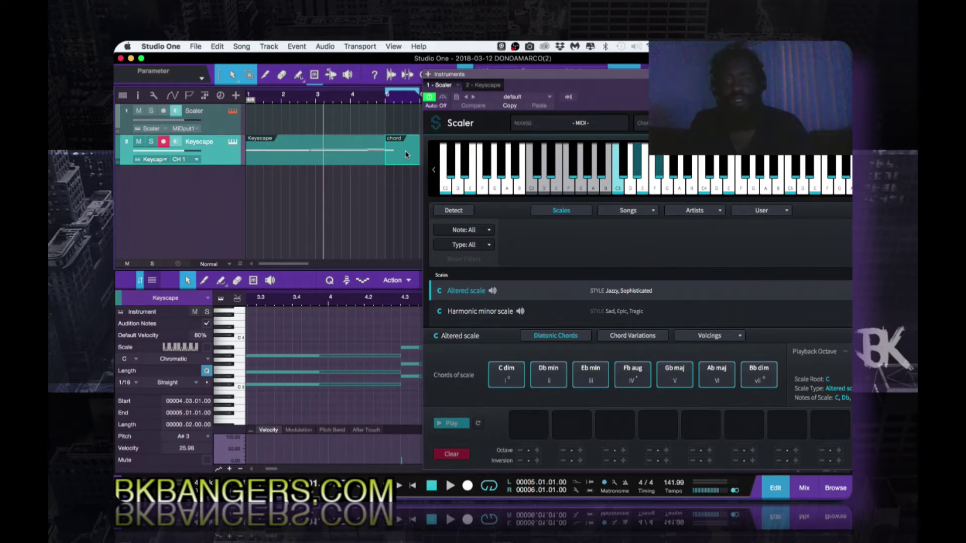
{"action": "key", "text": "ctrl+z"}
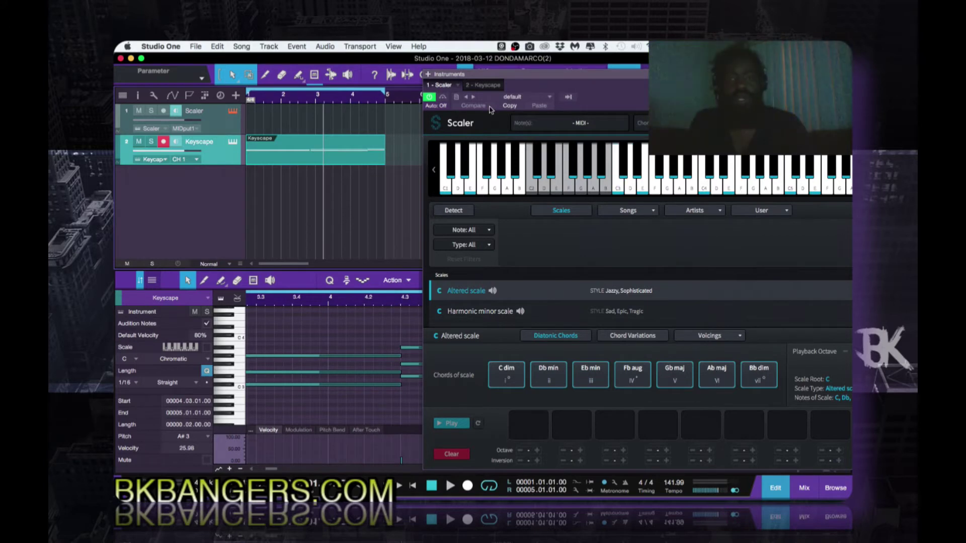
Close the Scaler window and the note editor to return to the full arrangement.
{"action": "left_click_drag", "start_coordinate": [553, 75], "coordinate": [428, 73]}
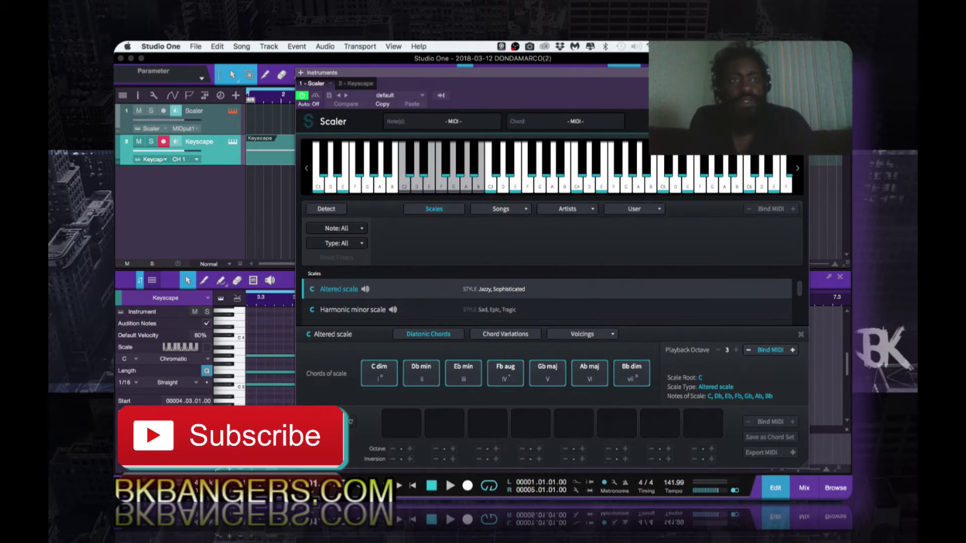
{"action": "key", "text": "super+w"}
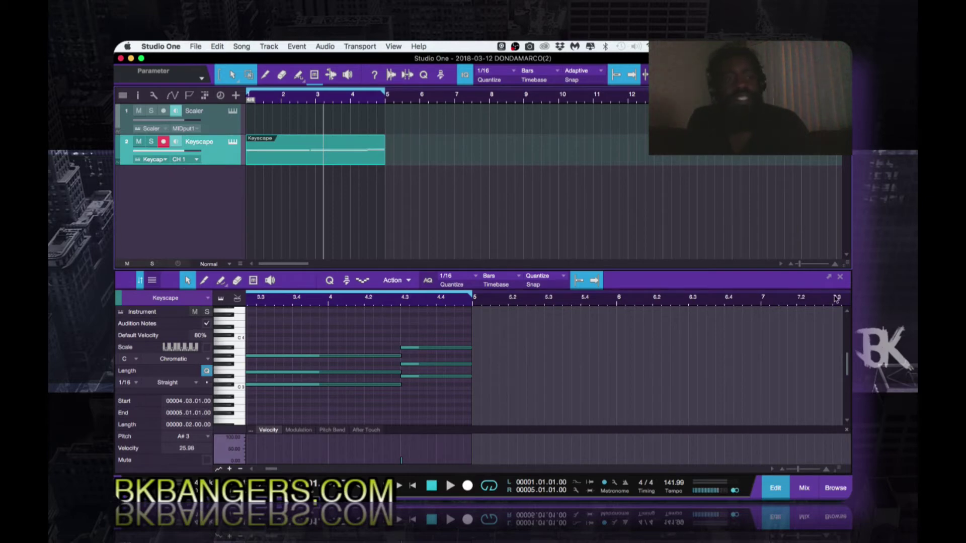
{"action": "left_click", "coordinate": [839, 278]}
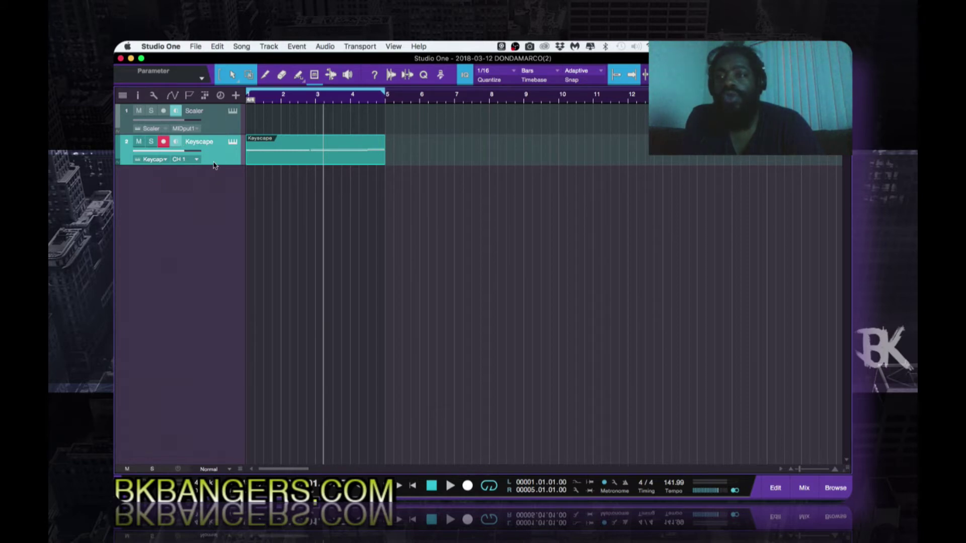
Enlarge the Keyscape track to show its routing and review the available instrument inputs with Scaler selected.
{"action": "left_click_drag", "start_coordinate": [214, 171], "coordinate": [215, 190]}
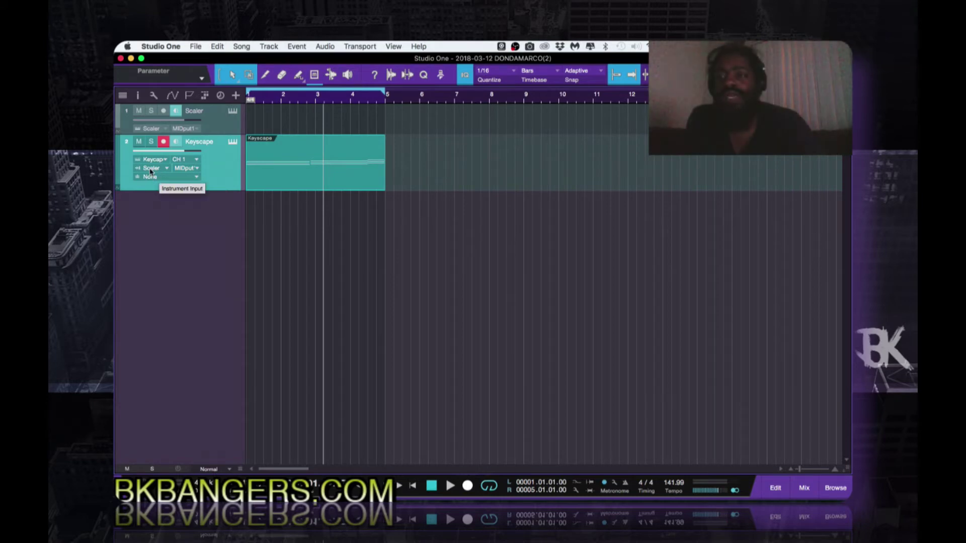
{"action": "left_click", "coordinate": [168, 168]}
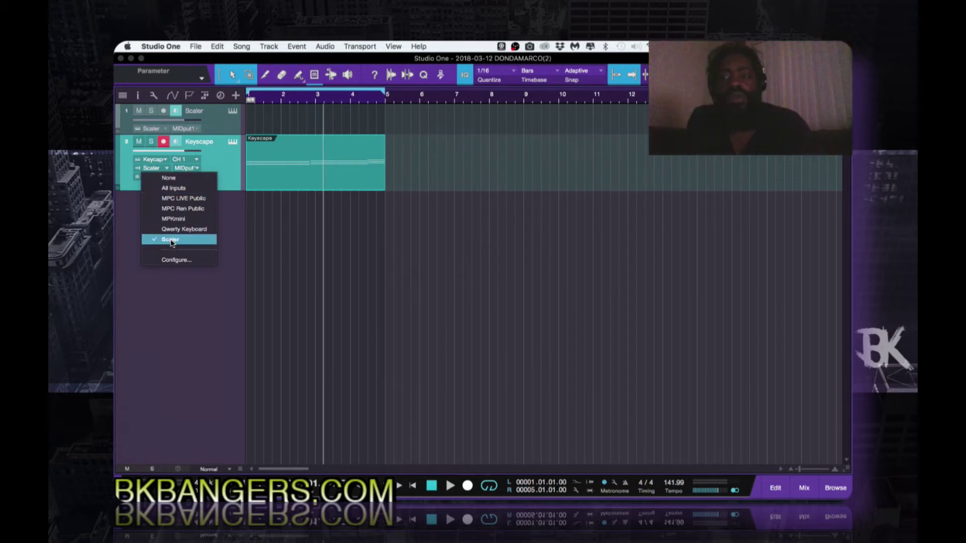
{"action": "left_click", "coordinate": [231, 170]}
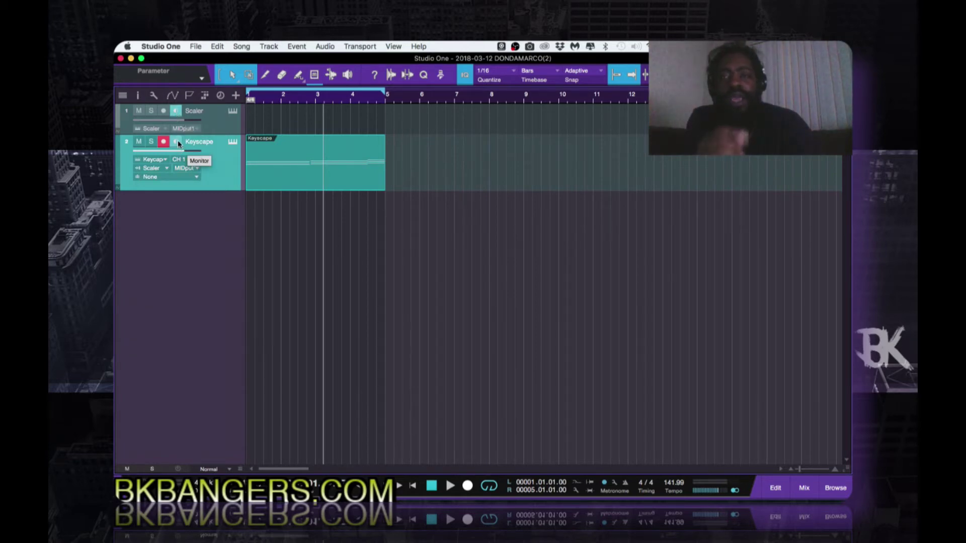
{"action": "left_click", "coordinate": [175, 111]}
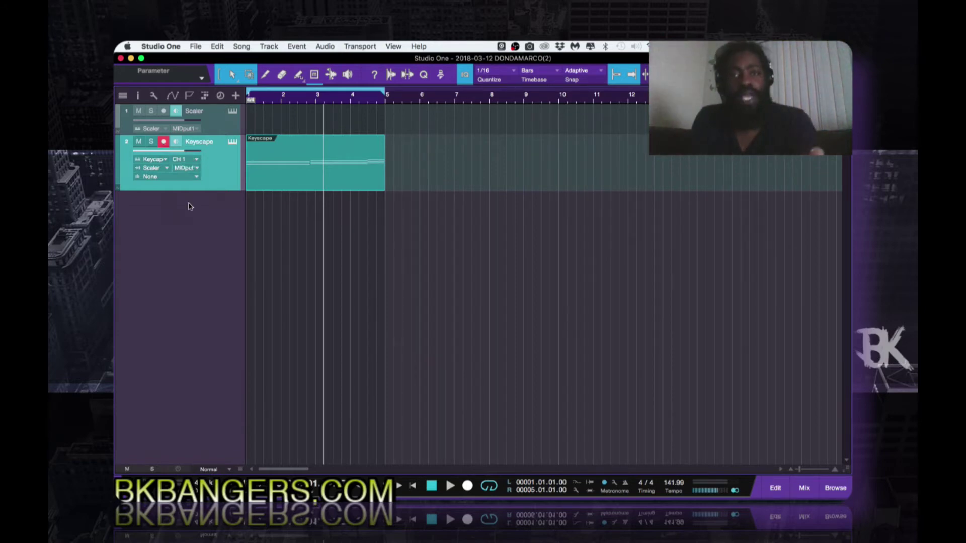
Open Scaler, move the recorded part from the Keyscape track to the Scaler track, and disarm the Scaler track.
{"action": "left_click", "coordinate": [232, 111]}
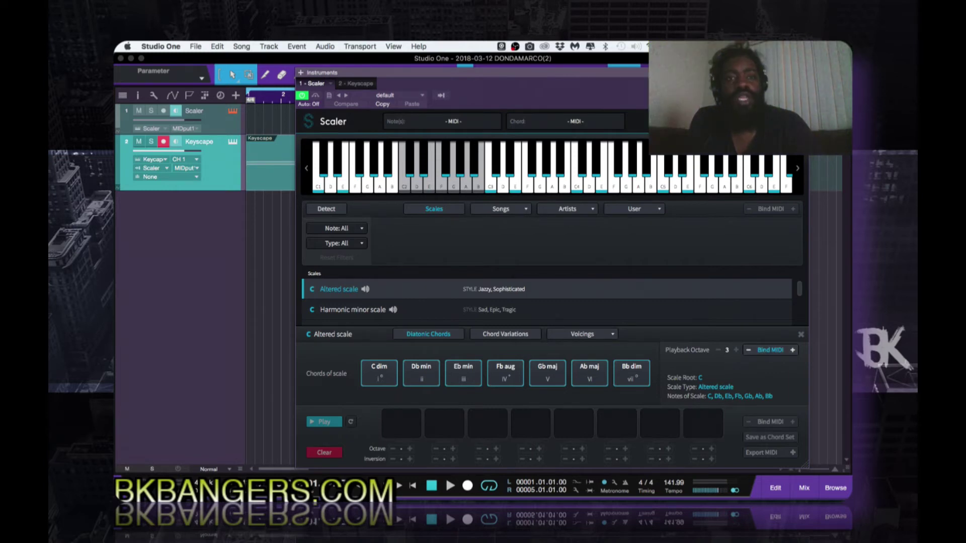
{"action": "left_click_drag", "start_coordinate": [322, 72], "coordinate": [378, 74]}
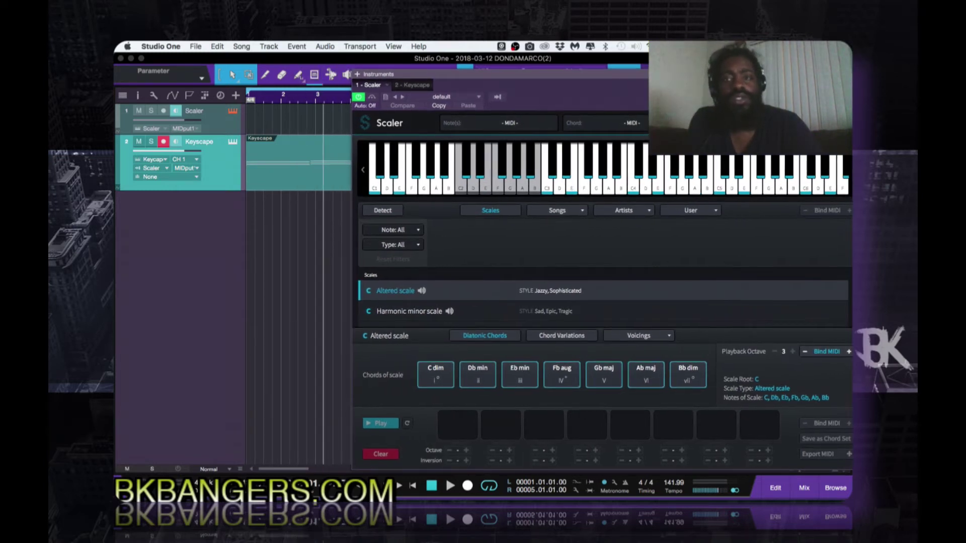
{"action": "left_click_drag", "start_coordinate": [304, 171], "coordinate": [320, 138]}
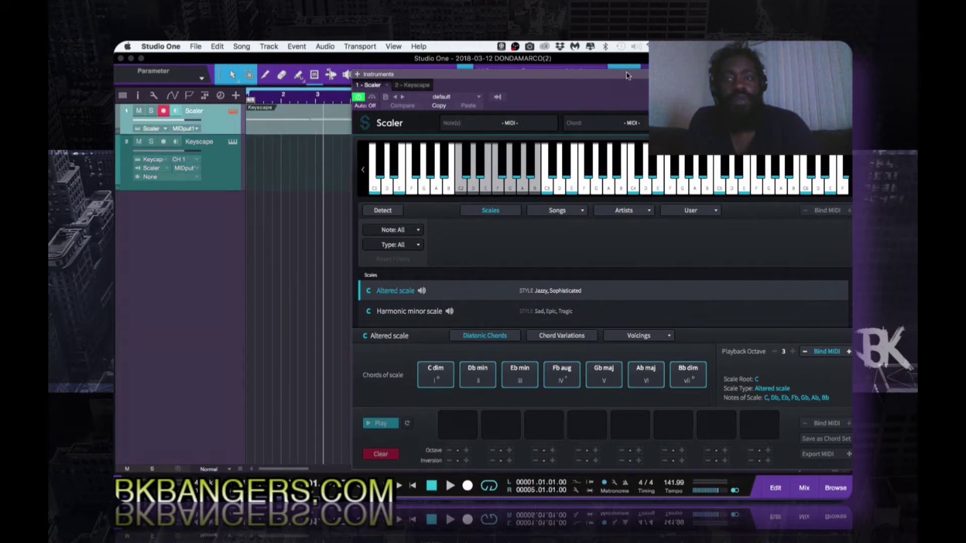
{"action": "left_click_drag", "start_coordinate": [626, 74], "coordinate": [541, 75]}
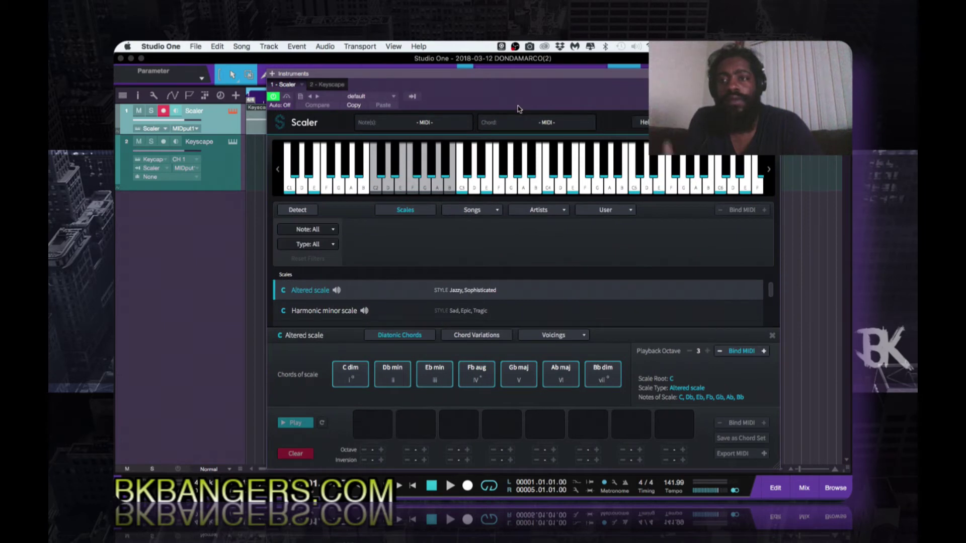
{"action": "left_click", "coordinate": [163, 111]}
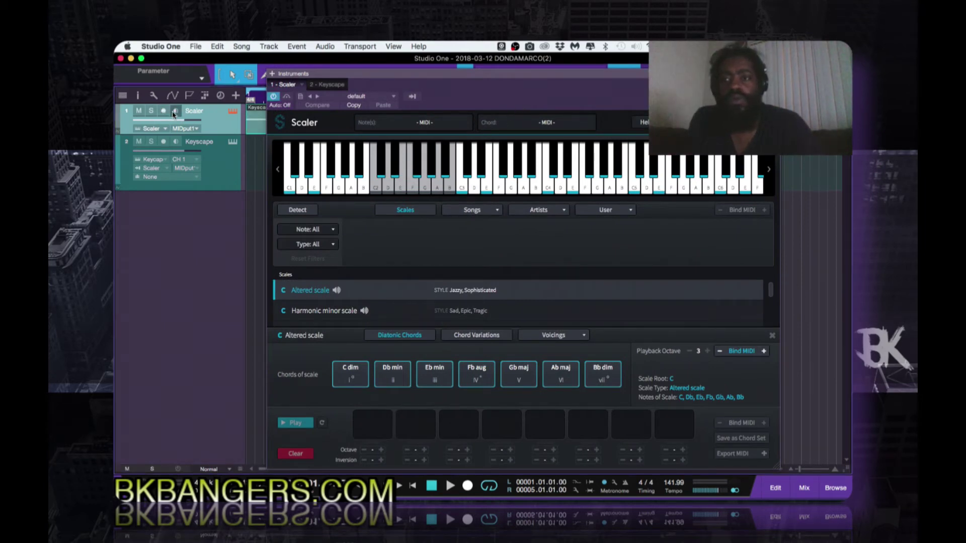
Start Scaler's chord detection while playing the recorded part, stop playback, and close the Scaler window.
{"action": "left_click", "coordinate": [298, 211]}
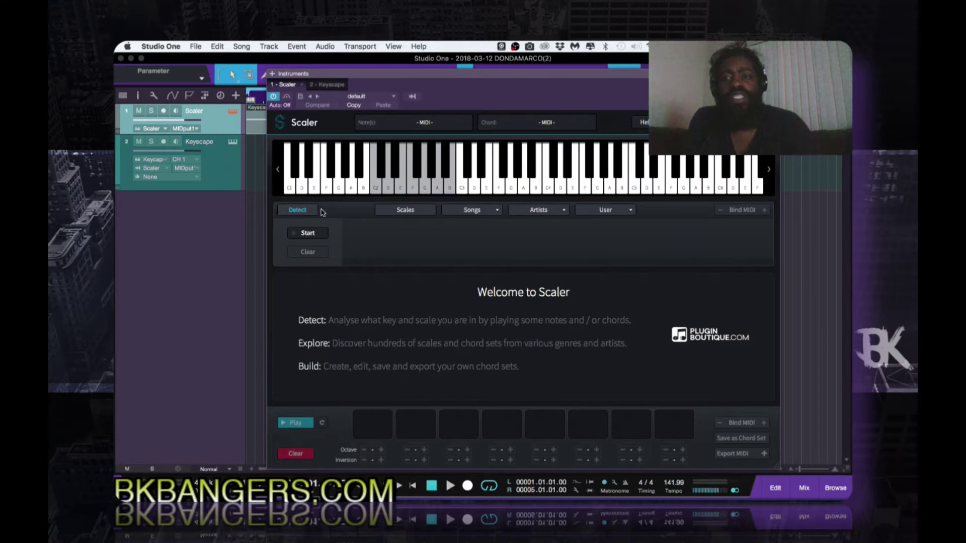
{"action": "left_click", "coordinate": [309, 235]}
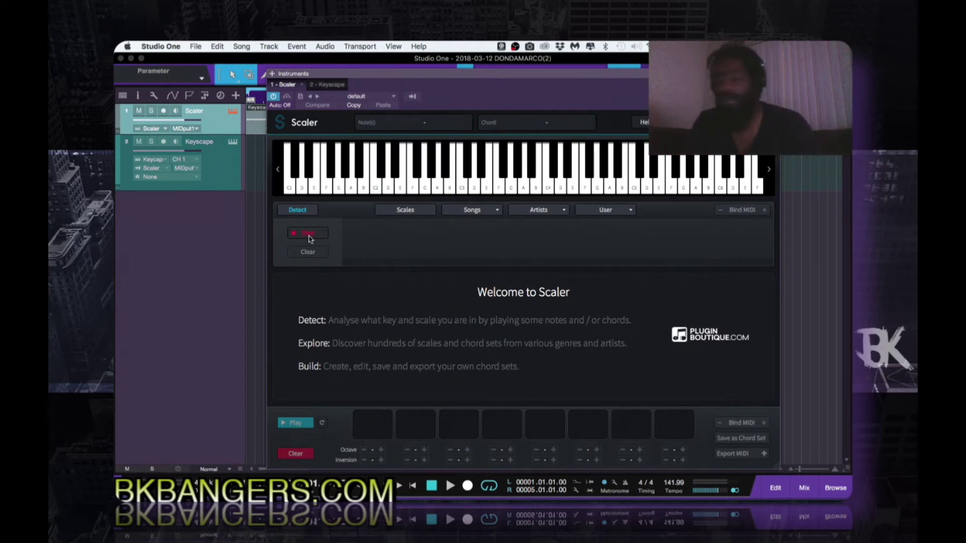
{"action": "key", "text": "space"}
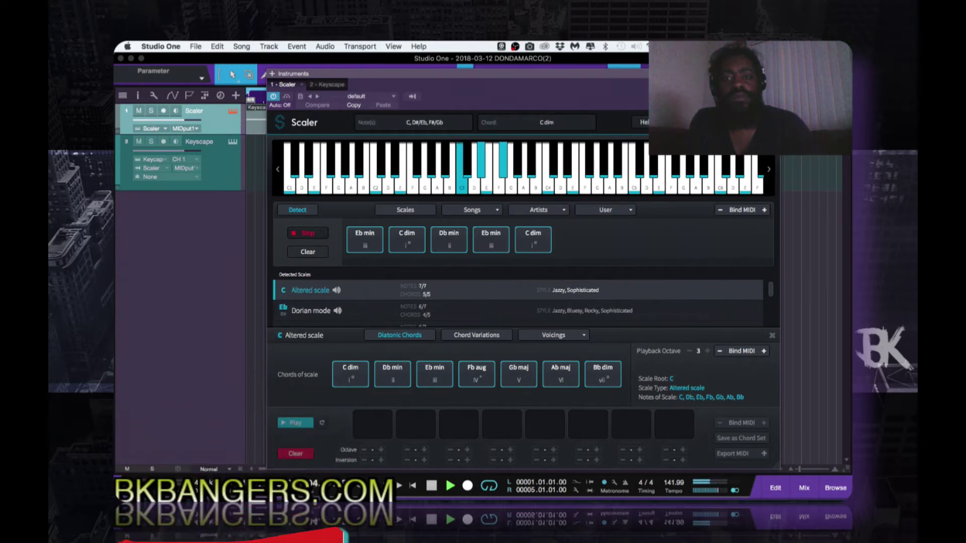
{"action": "key", "text": "space"}
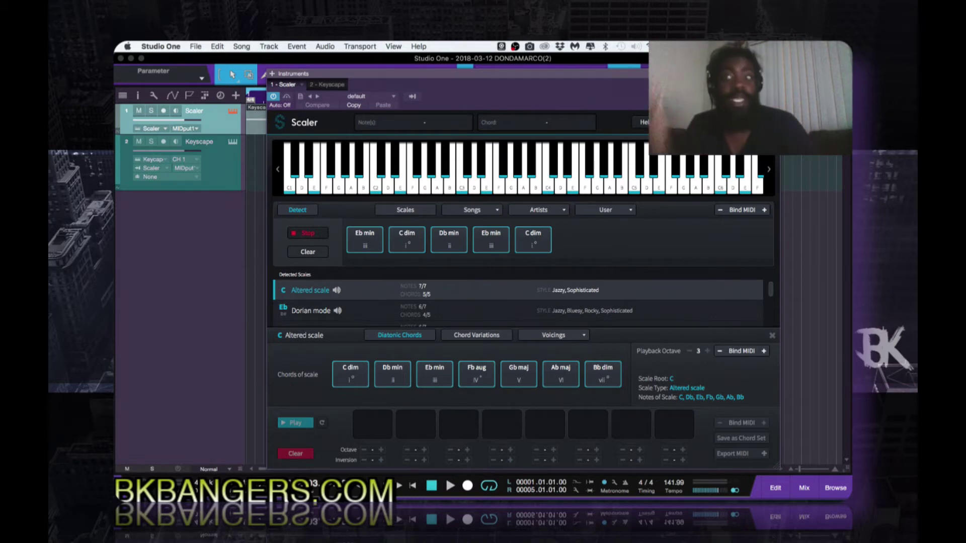
{"action": "key", "text": "super+w"}
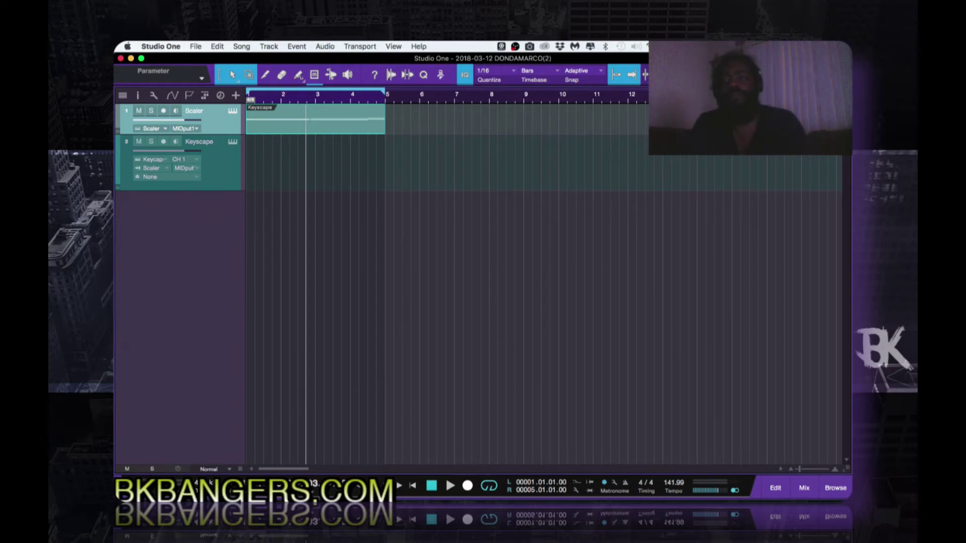
Switch to Chrome and examine the Blue Cat's PatchWork product description.
{"action": "key", "text": "super+w"}
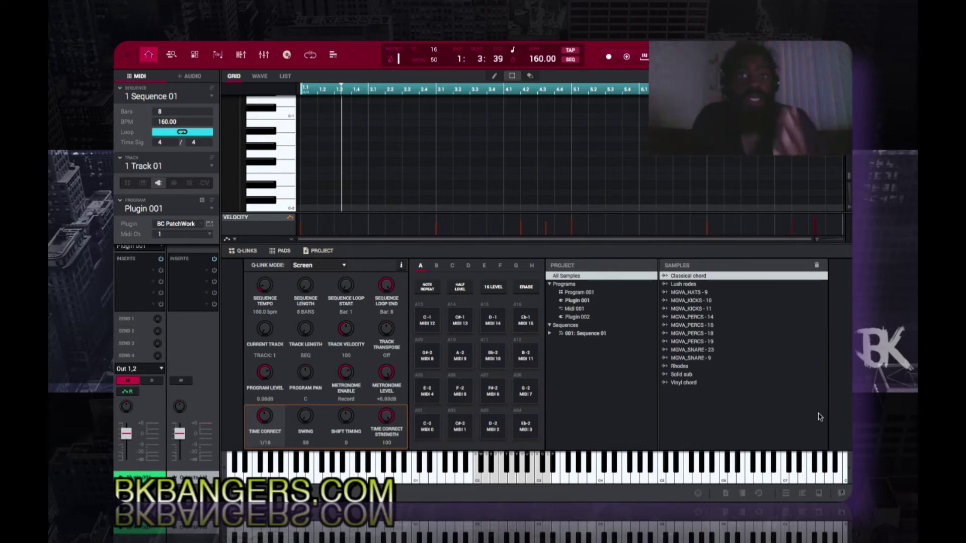
{"action": "key", "text": "super+Tab"}
{"action": "key", "text": "super+Tab"}
{"action": "key", "text": "super+Tab"}
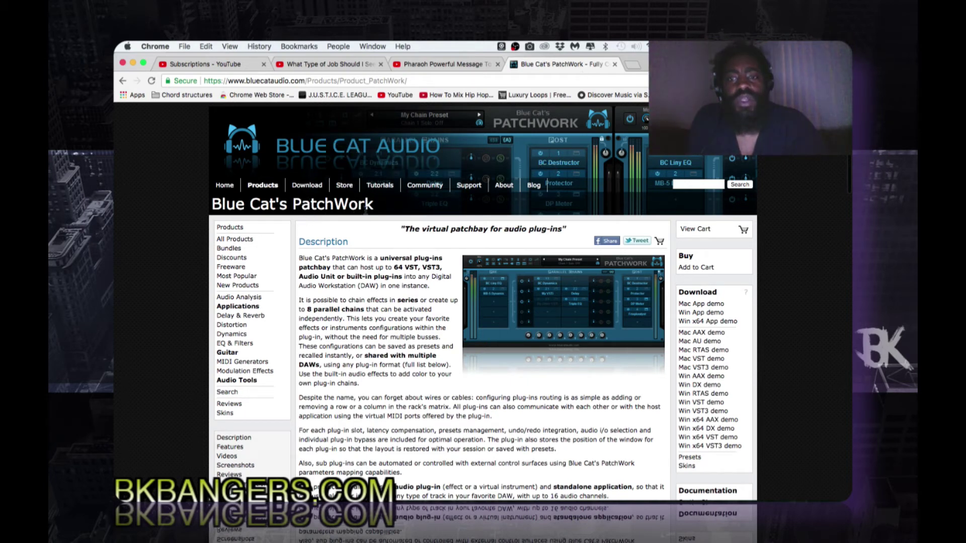
{"action": "scroll", "coordinate": [384, 322], "scroll_direction": "down", "scroll_amount": 5}
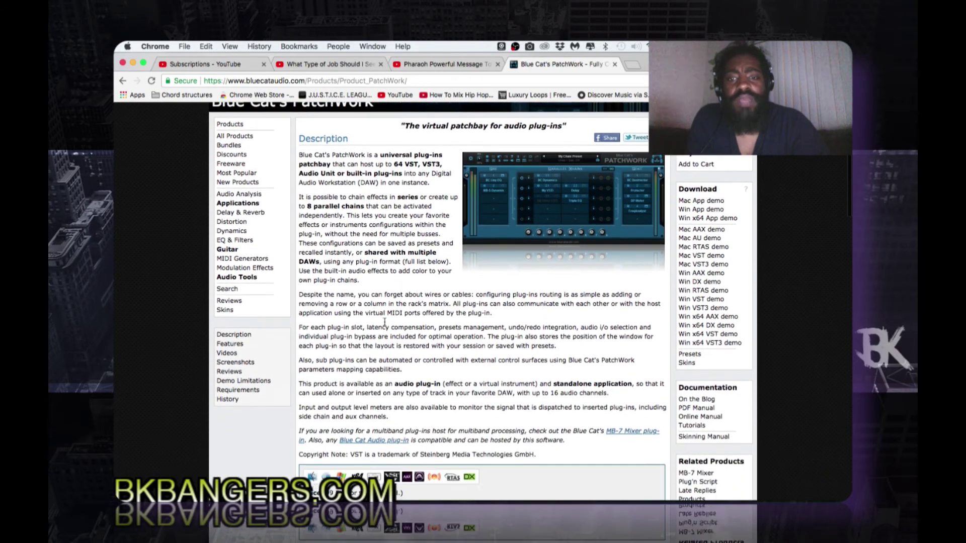
Review the rest of the PatchWork description and its price section, returning to the head of the product page.
{"action": "scroll", "coordinate": [384, 322], "scroll_direction": "down", "scroll_amount": 1}
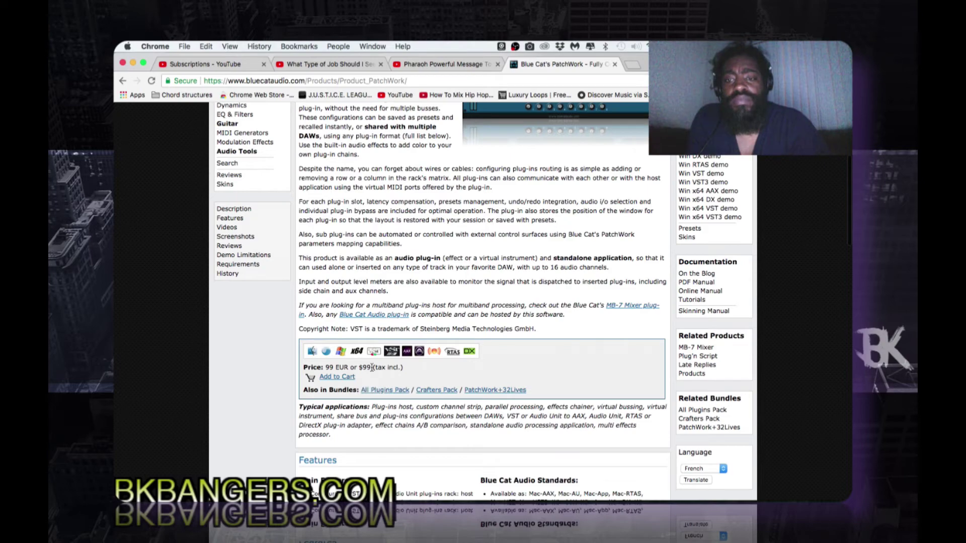
{"action": "scroll", "coordinate": [433, 336], "scroll_direction": "up", "scroll_amount": 4}
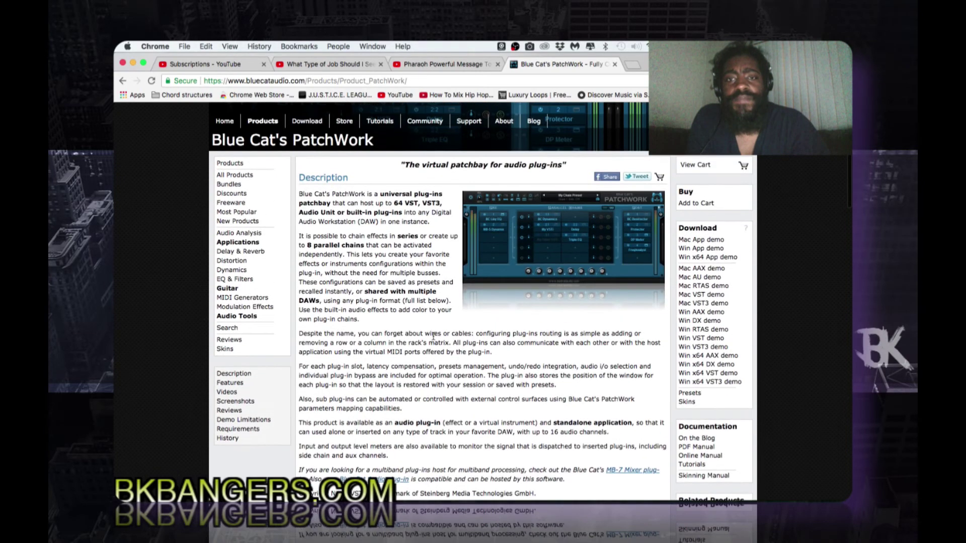
{"action": "scroll", "coordinate": [433, 335], "scroll_direction": "up", "scroll_amount": 2}
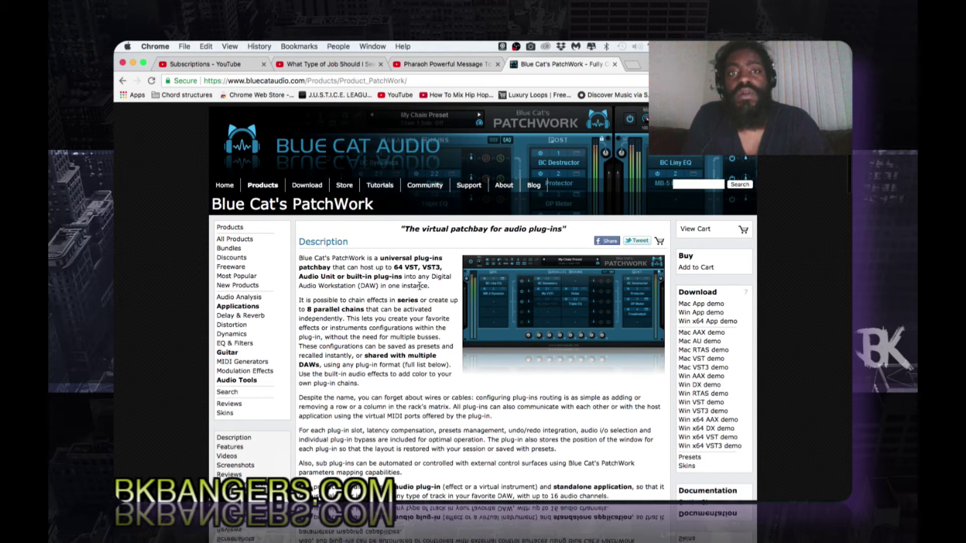
Switch to the MPC software and open Plugin 001's BC PatchWork window in front of Keyscape.
{"action": "key", "text": "super+Tab"}
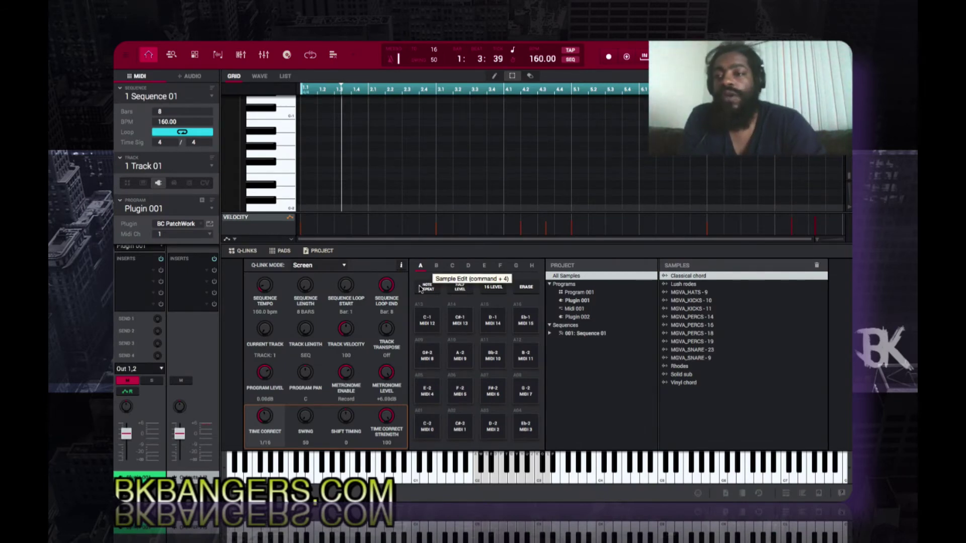
{"action": "left_click", "coordinate": [210, 225]}
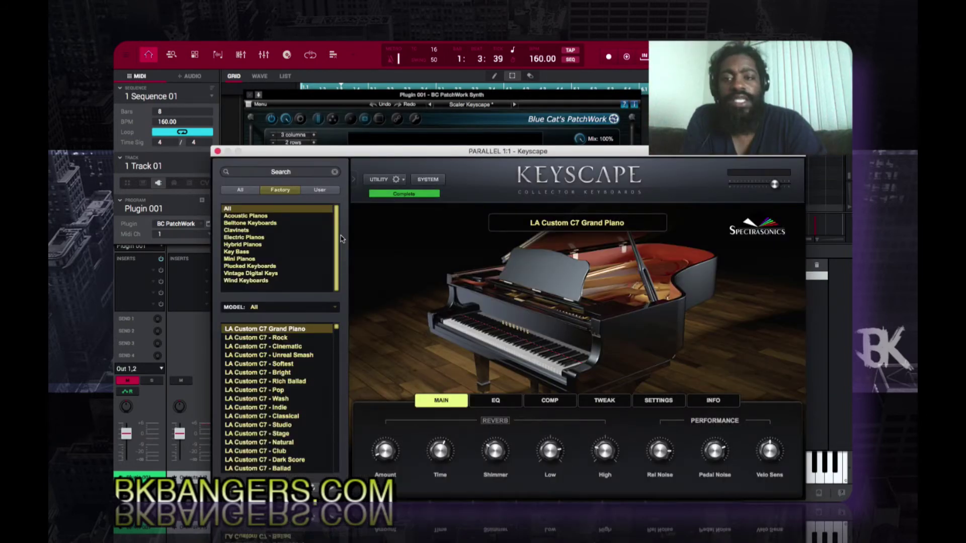
{"action": "left_click", "coordinate": [537, 106]}
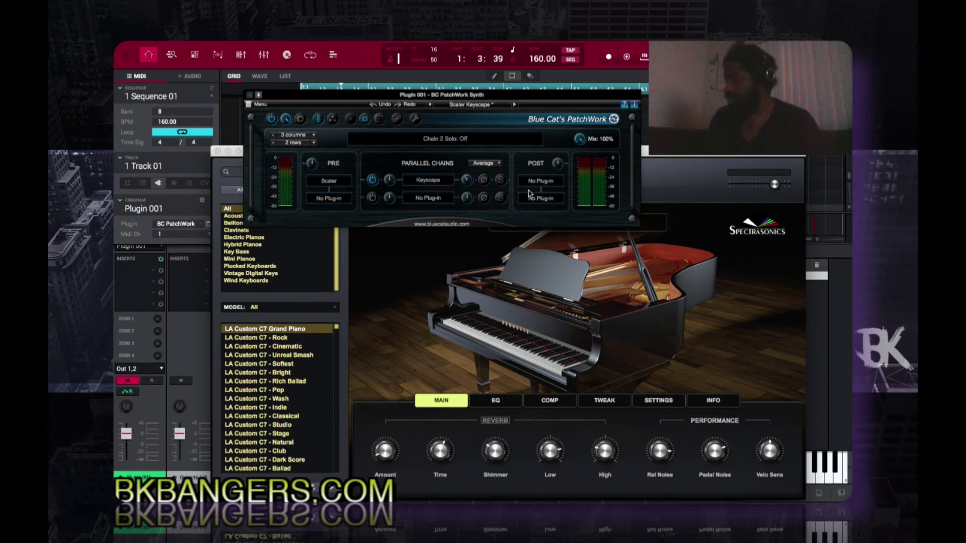
Unmute the Plugin 001 channel, play the sequence through Scaler and Keyscape, and stop playback.
{"action": "left_click", "coordinate": [127, 382]}
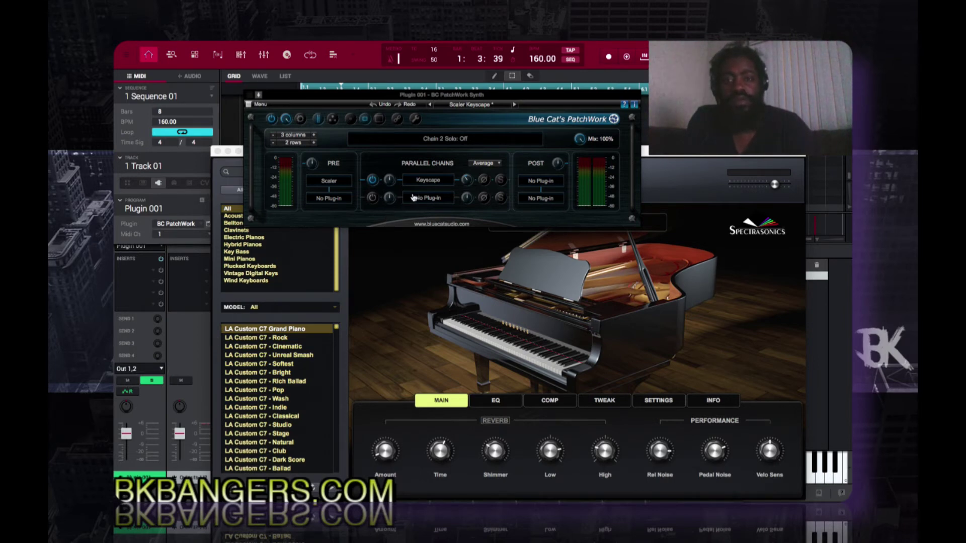
{"action": "mouse_move", "coordinate": [427, 188]}
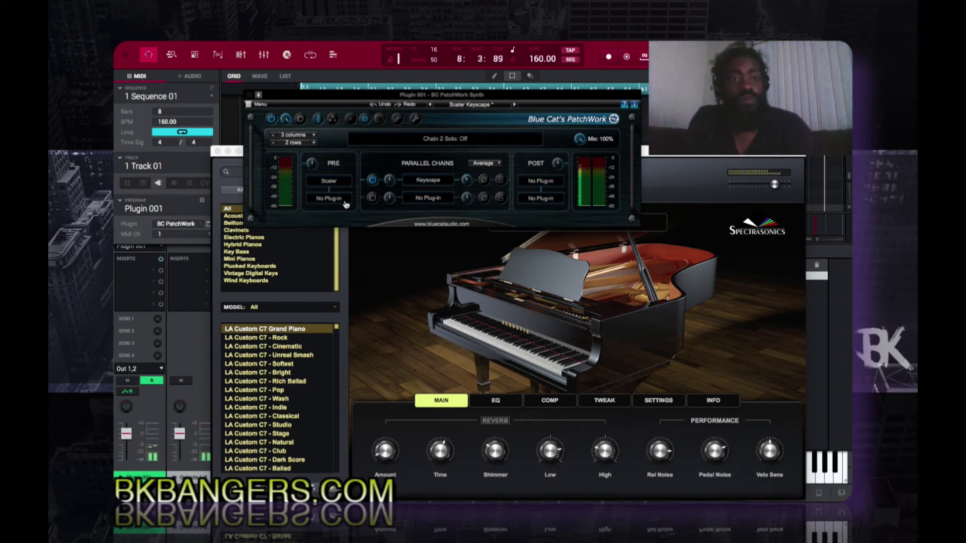
{"action": "key", "text": "space"}
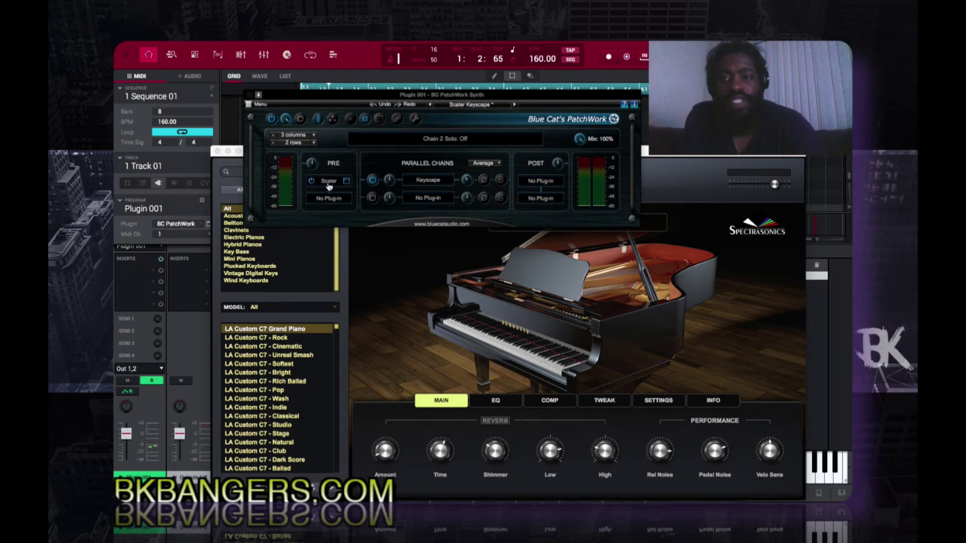
Examine the MIDI input ports available for Scaler in PatchWork's Pre slot, leaving the routing as it is.
{"action": "right_click", "coordinate": [329, 184]}
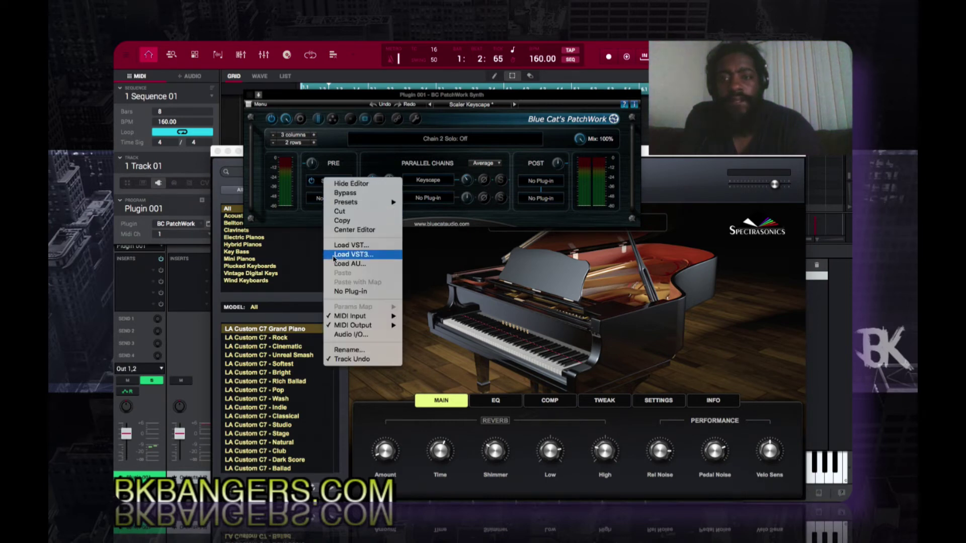
{"action": "mouse_move", "coordinate": [338, 318]}
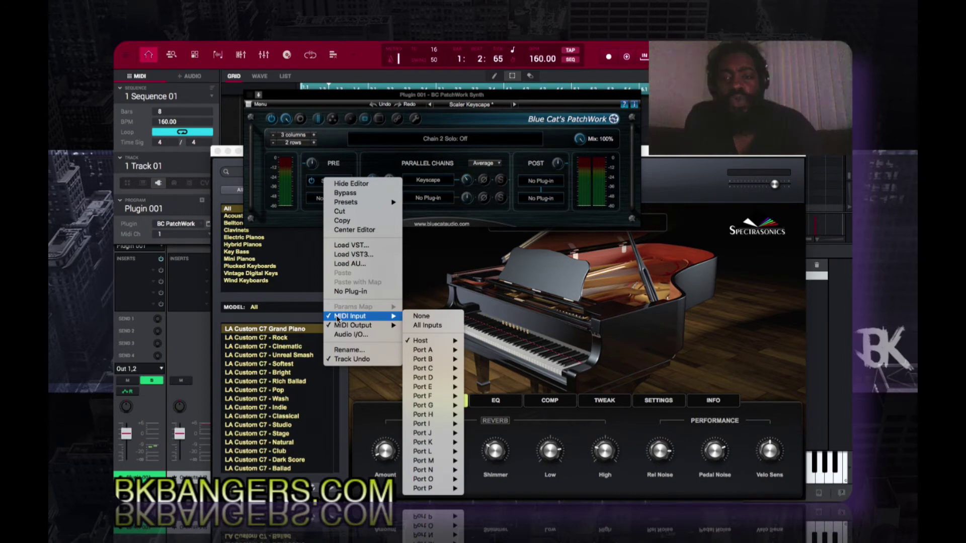
{"action": "mouse_move", "coordinate": [385, 327]}
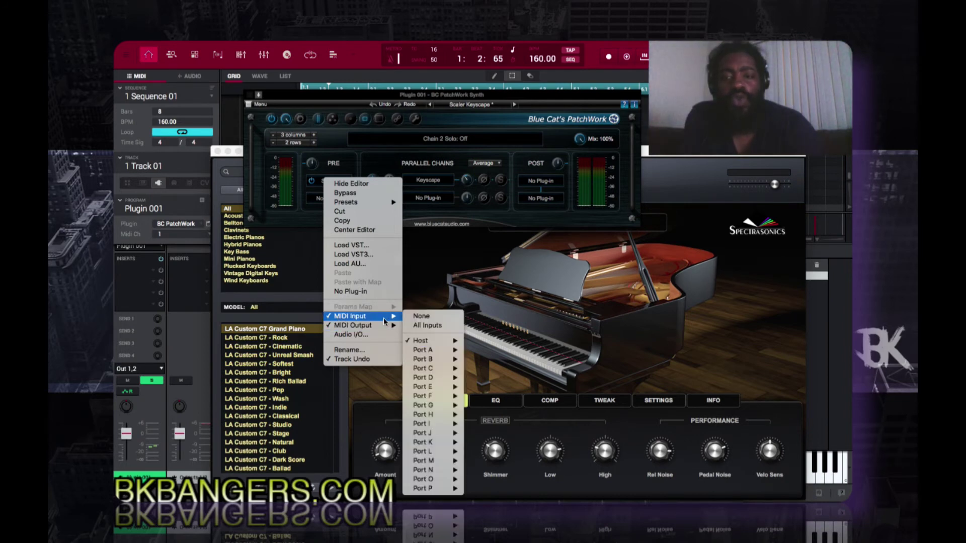
{"action": "mouse_move", "coordinate": [417, 345]}
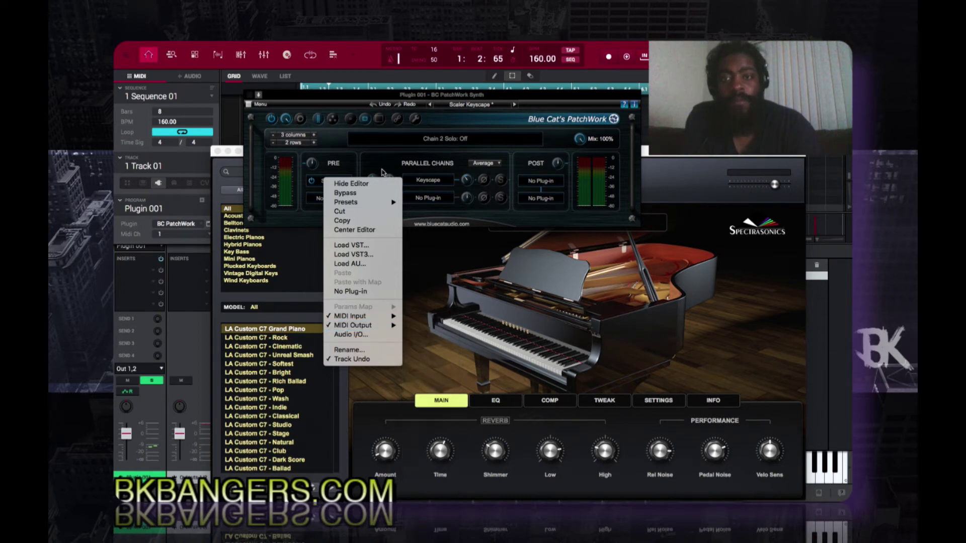
{"action": "left_click", "coordinate": [389, 157]}
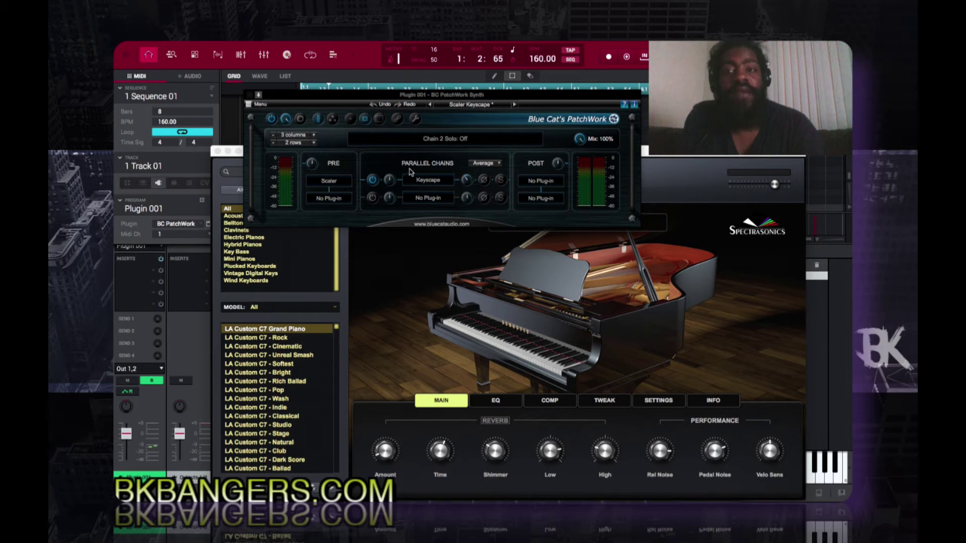
Examine the MIDI input ports assigned to Keyscape in PatchWork's first parallel chain.
{"action": "mouse_move", "coordinate": [429, 182]}
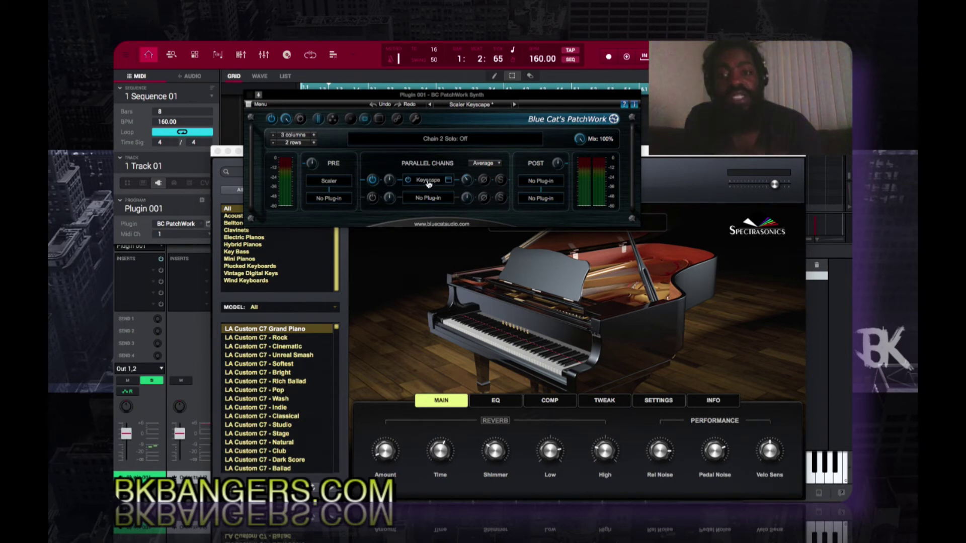
{"action": "left_click", "coordinate": [429, 184]}
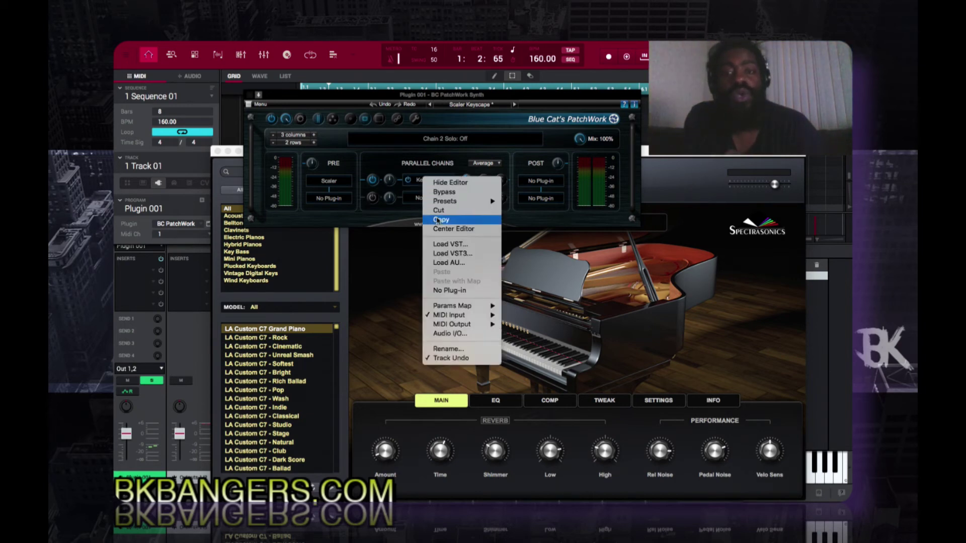
{"action": "mouse_move", "coordinate": [445, 317]}
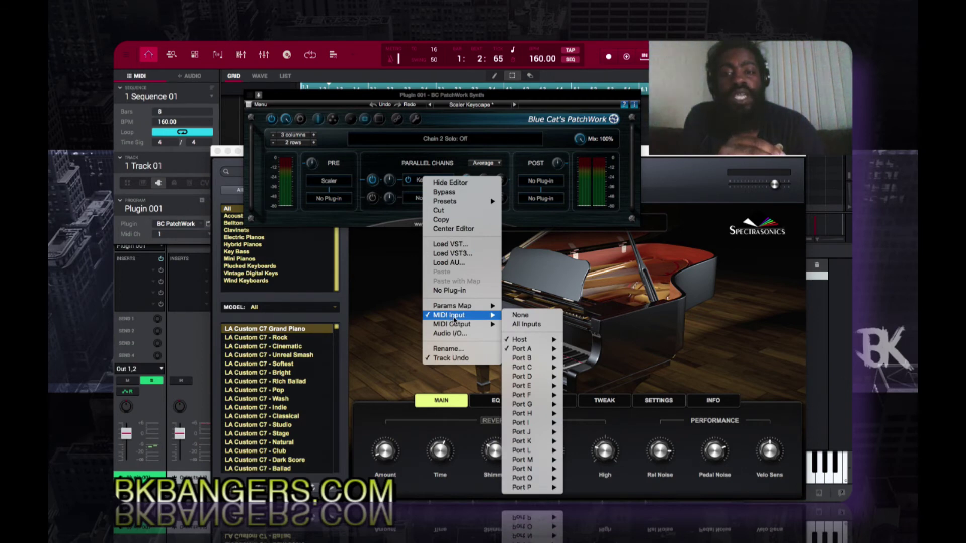
{"action": "mouse_move", "coordinate": [482, 325]}
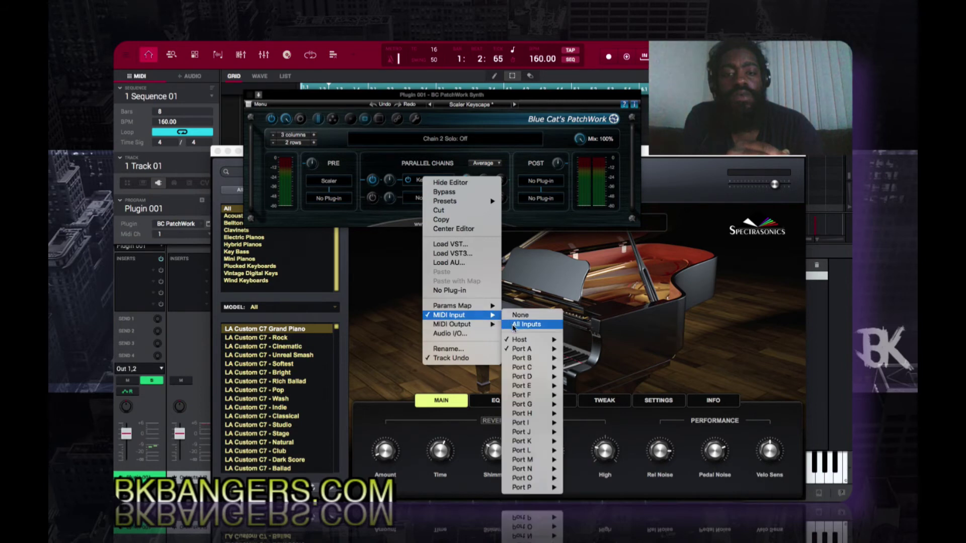
{"action": "mouse_move", "coordinate": [517, 341]}
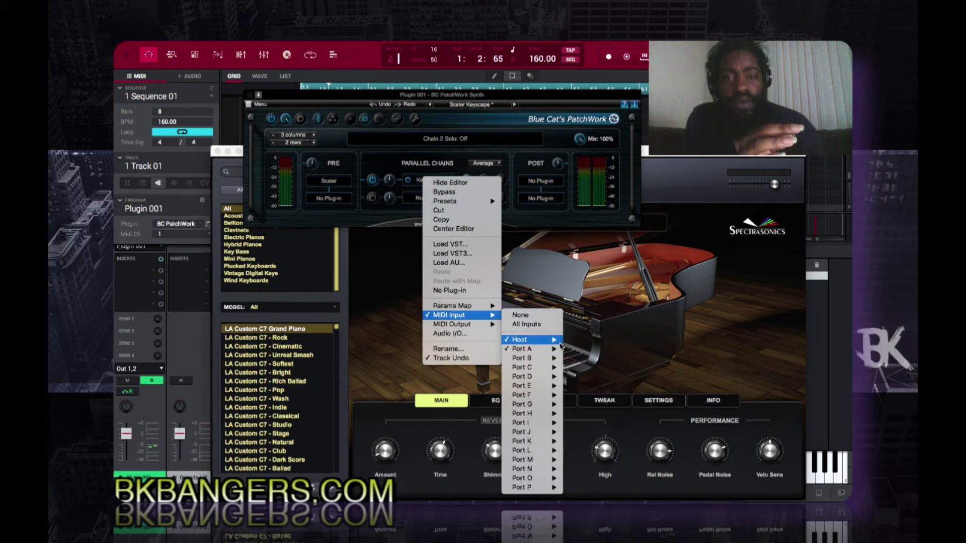
{"action": "left_click", "coordinate": [515, 122]}
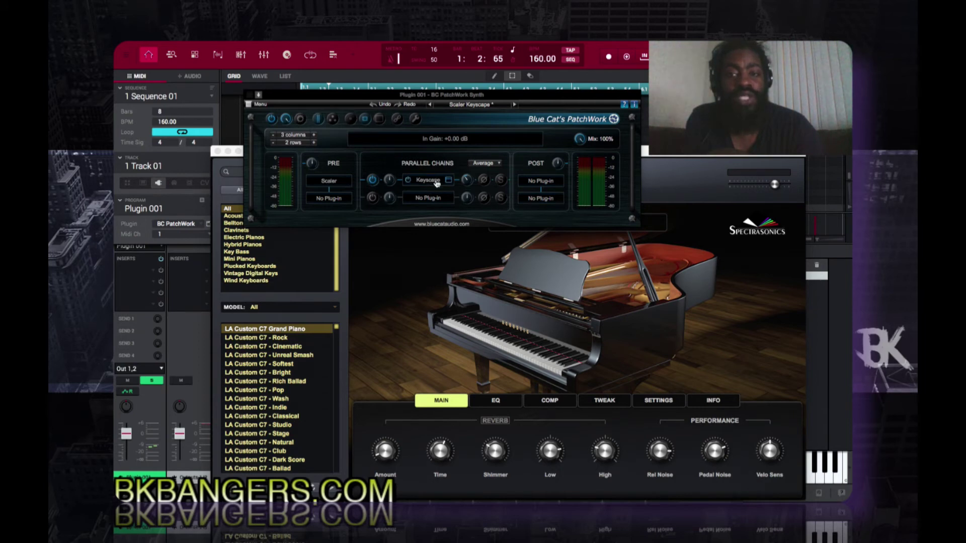
Check Scaler's MIDI output routing against the Port A channel options of Keyscape's MIDI input.
{"action": "right_click", "coordinate": [328, 185]}
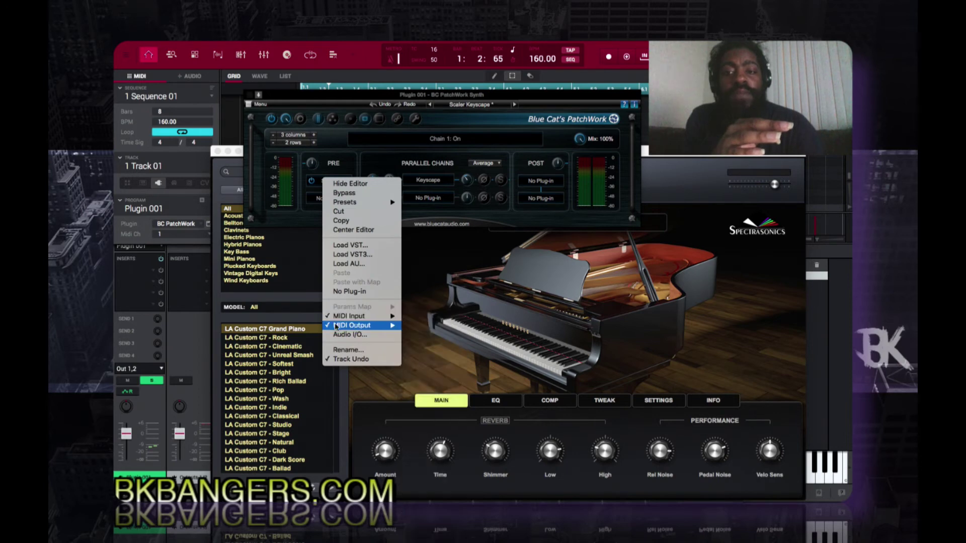
{"action": "mouse_move", "coordinate": [337, 326]}
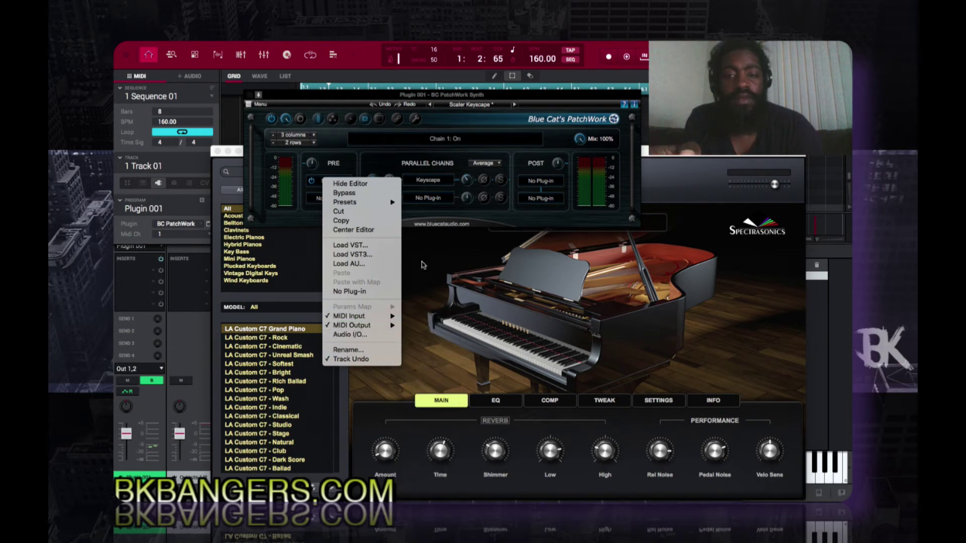
{"action": "left_click", "coordinate": [427, 183]}
{"action": "right_click", "coordinate": [427, 181]}
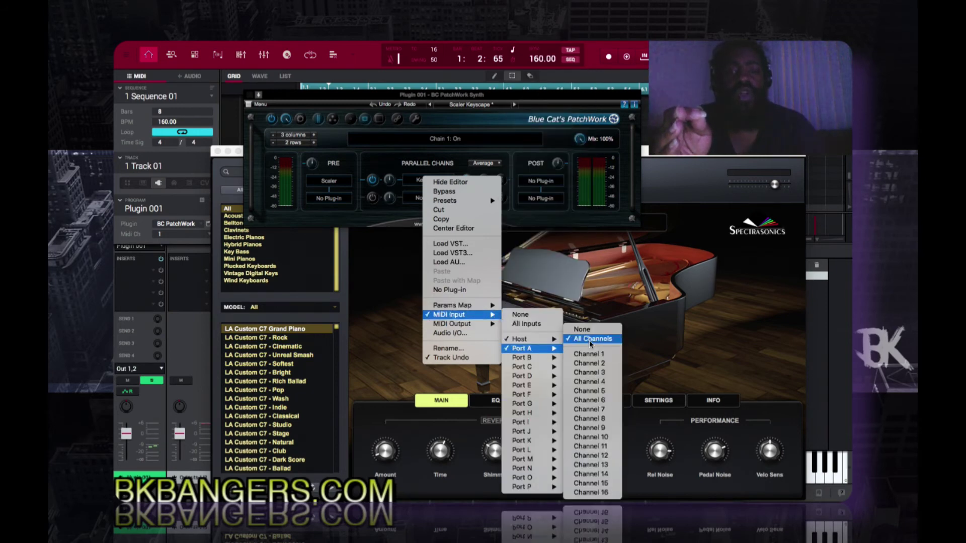
{"action": "left_click", "coordinate": [581, 108]}
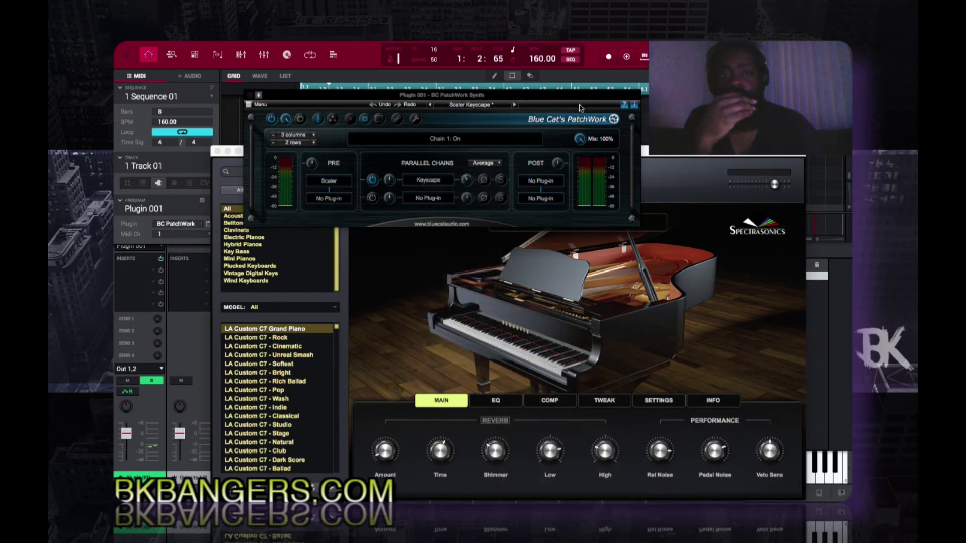
Close PatchWork and examine the notes of Track 01 in the grid.
{"action": "left_click", "coordinate": [249, 96]}
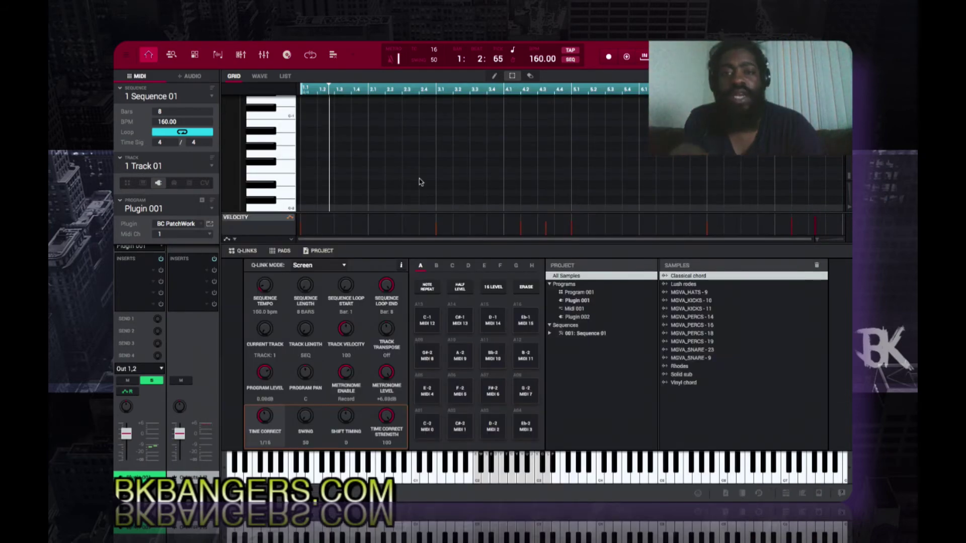
{"action": "scroll", "coordinate": [421, 183], "scroll_direction": "up", "scroll_amount": 10}
{"action": "scroll", "coordinate": [422, 183], "scroll_direction": "up", "scroll_amount": 4}
{"action": "scroll", "coordinate": [421, 183], "scroll_direction": "down", "scroll_amount": 5}
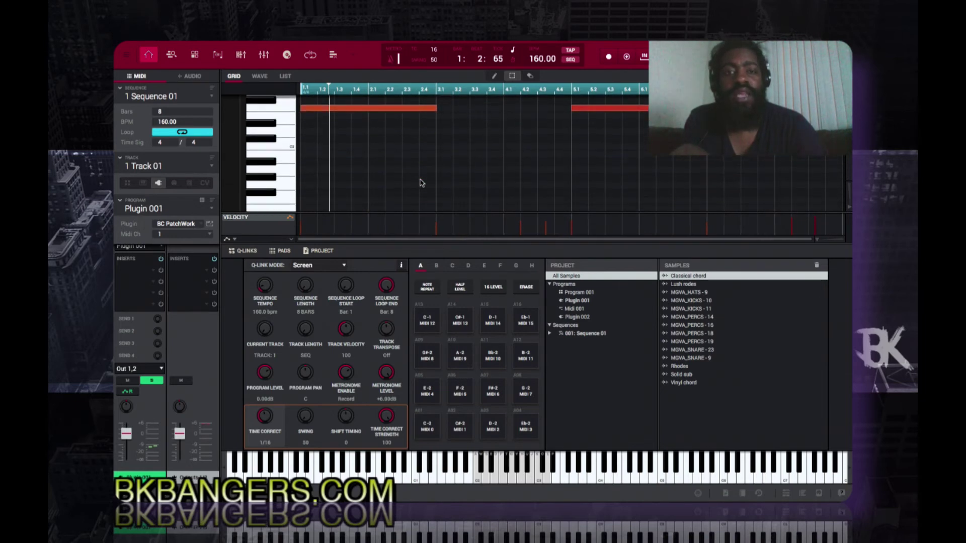
{"action": "scroll", "coordinate": [421, 184], "scroll_direction": "up", "scroll_amount": 4}
{"action": "scroll", "coordinate": [422, 183], "scroll_direction": "down", "scroll_amount": 3}
{"action": "scroll", "coordinate": [421, 183], "scroll_direction": "up", "scroll_amount": 5}
{"action": "scroll", "coordinate": [421, 183], "scroll_direction": "down", "scroll_amount": 1}
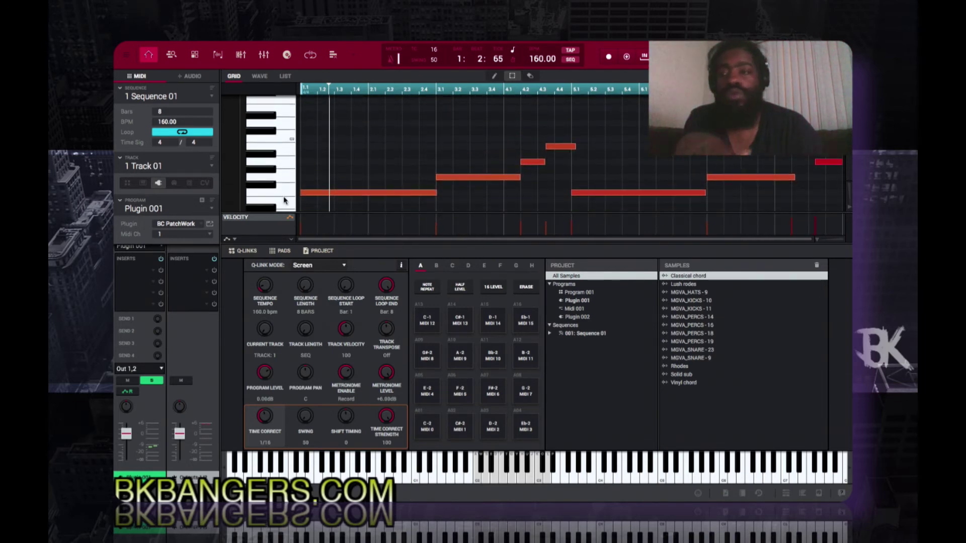
Reopen Plugin 001's PatchWork window and show Scaler's editor from the Pre slot.
{"action": "left_click", "coordinate": [209, 225]}
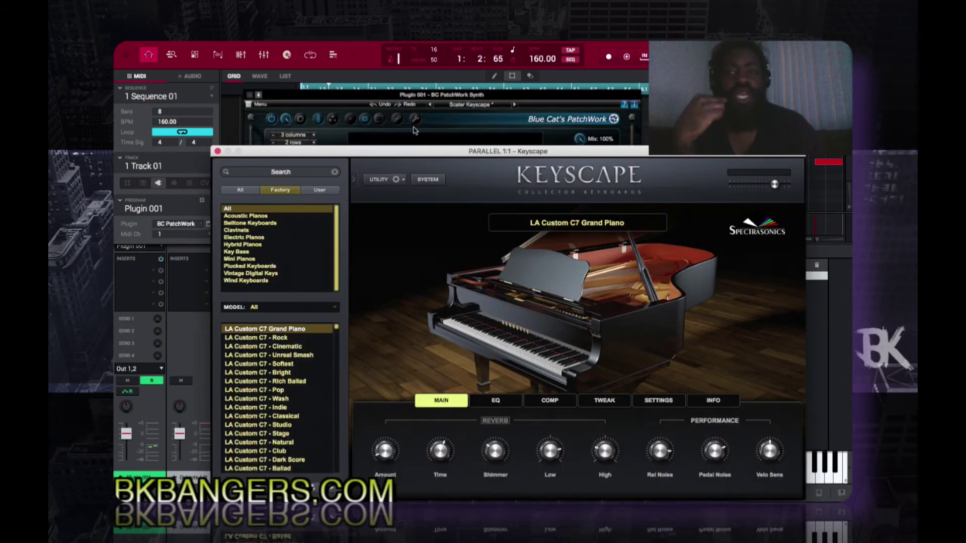
{"action": "left_click", "coordinate": [514, 100]}
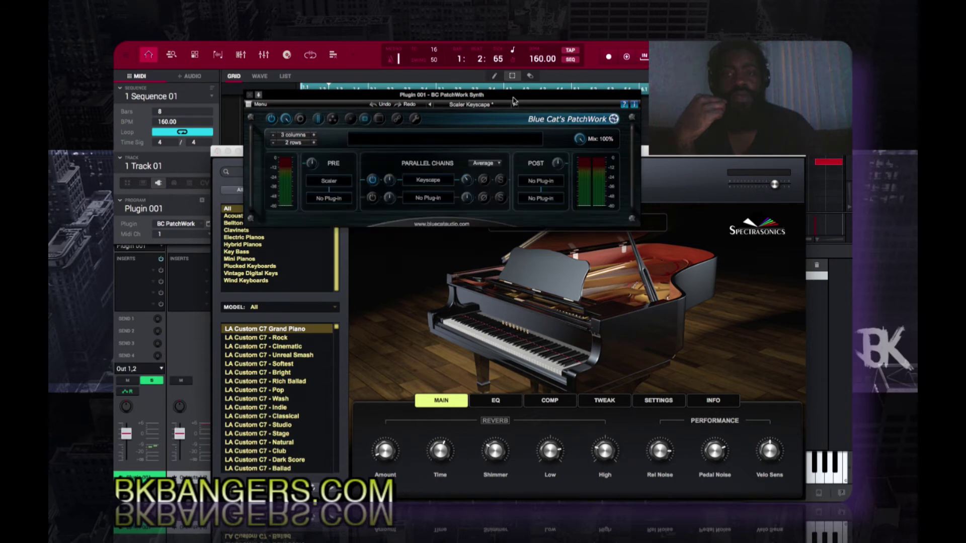
{"action": "right_click", "coordinate": [336, 181]}
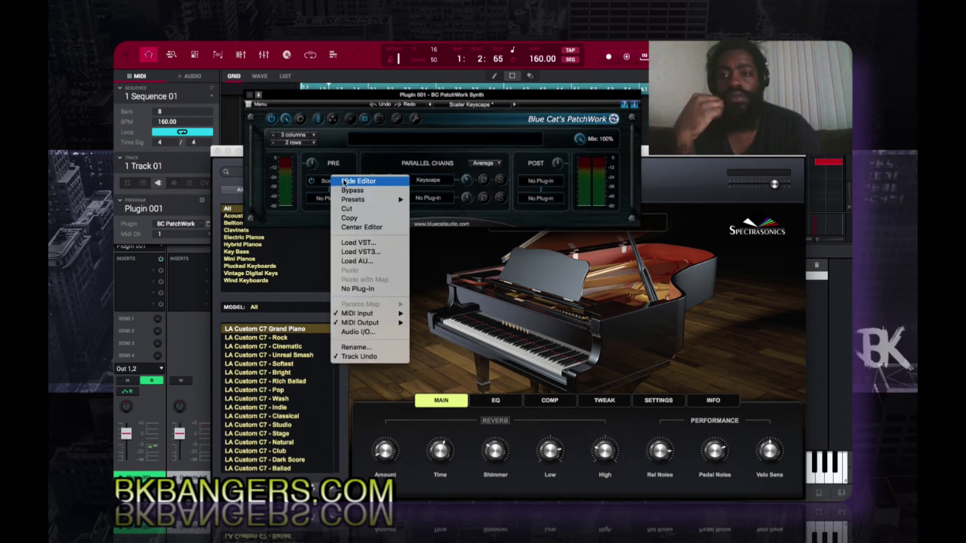
{"action": "left_click", "coordinate": [344, 181]}
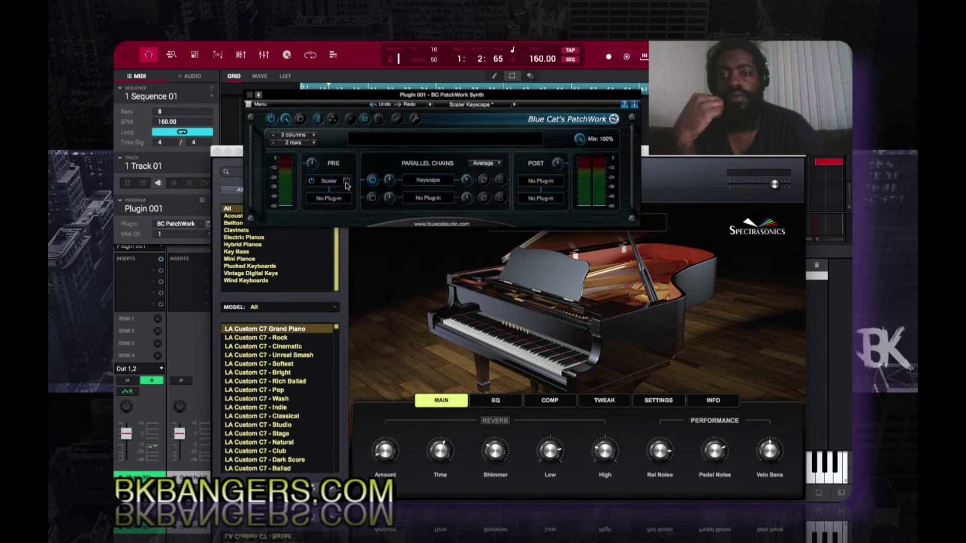
{"action": "left_click", "coordinate": [346, 182]}
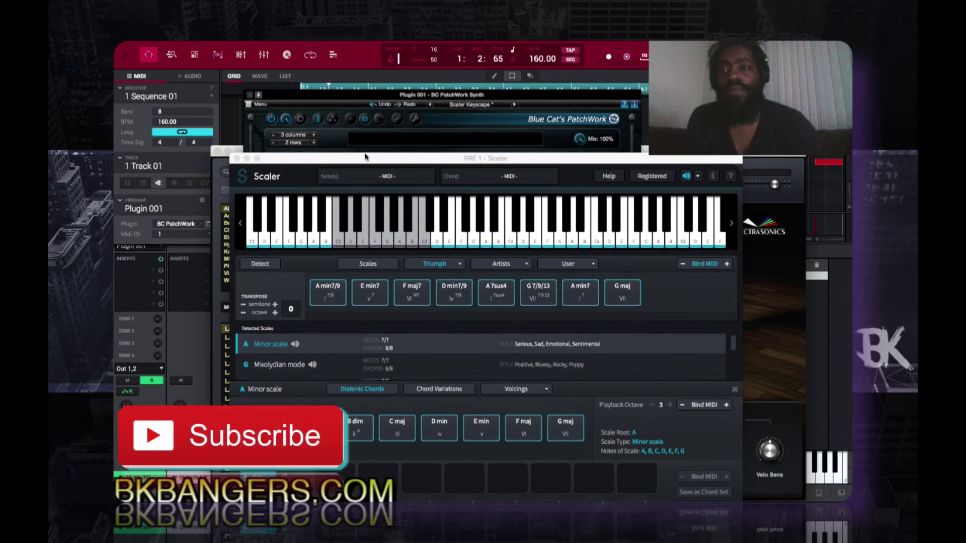
Close the plug-in windows and look over the single trigger notes in Sequence 01's grid again.
{"action": "left_click", "coordinate": [210, 223]}
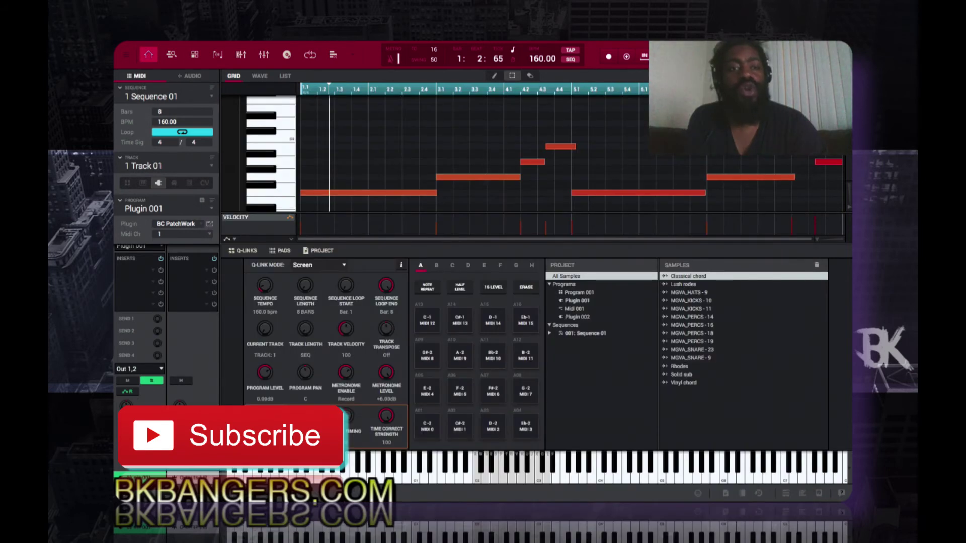
{"action": "scroll", "coordinate": [491, 208], "scroll_direction": "up", "scroll_amount": 3}
{"action": "scroll", "coordinate": [491, 209], "scroll_direction": "down", "scroll_amount": 5}
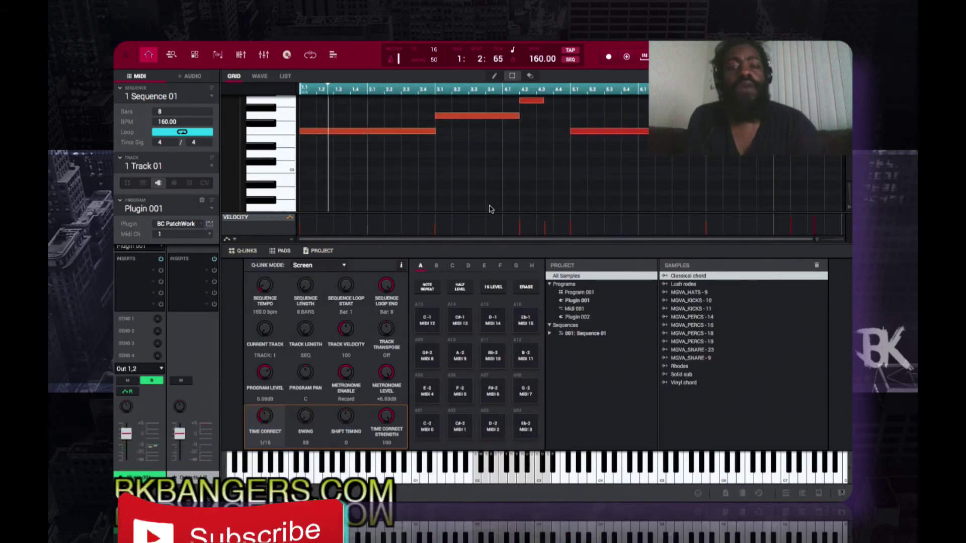
{"action": "scroll", "coordinate": [491, 209], "scroll_direction": "up", "scroll_amount": 5}
{"action": "scroll", "coordinate": [490, 209], "scroll_direction": "up", "scroll_amount": 2}
{"action": "scroll", "coordinate": [490, 209], "scroll_direction": "down", "scroll_amount": 6}
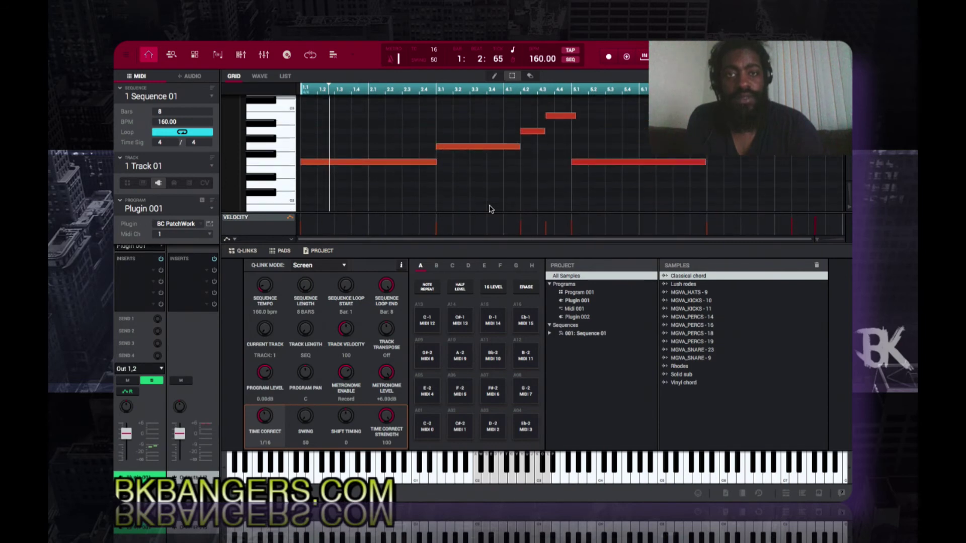
Audition the key of the first trigger note in Track 01's grid and select that note.
{"action": "scroll", "coordinate": [490, 209], "scroll_direction": "up", "scroll_amount": 1}
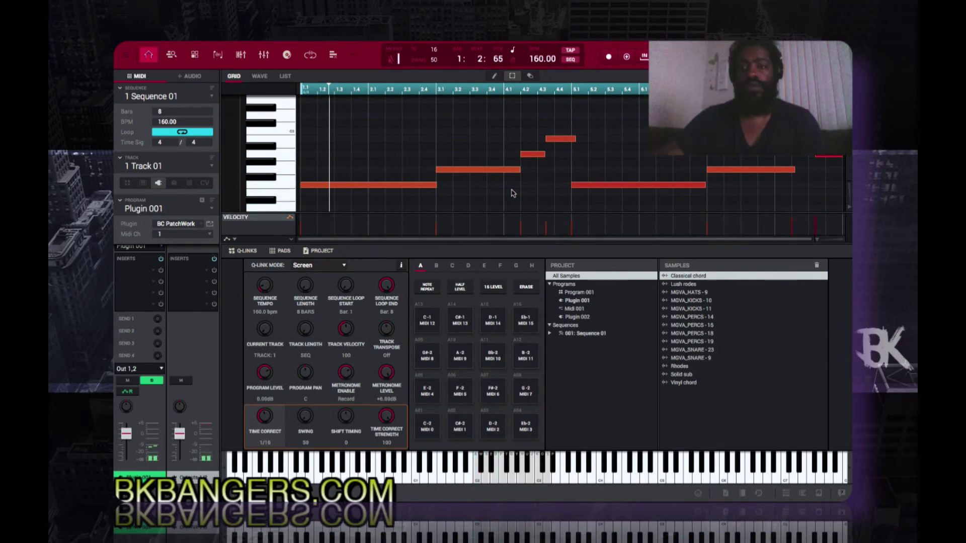
{"action": "left_click", "coordinate": [289, 185]}
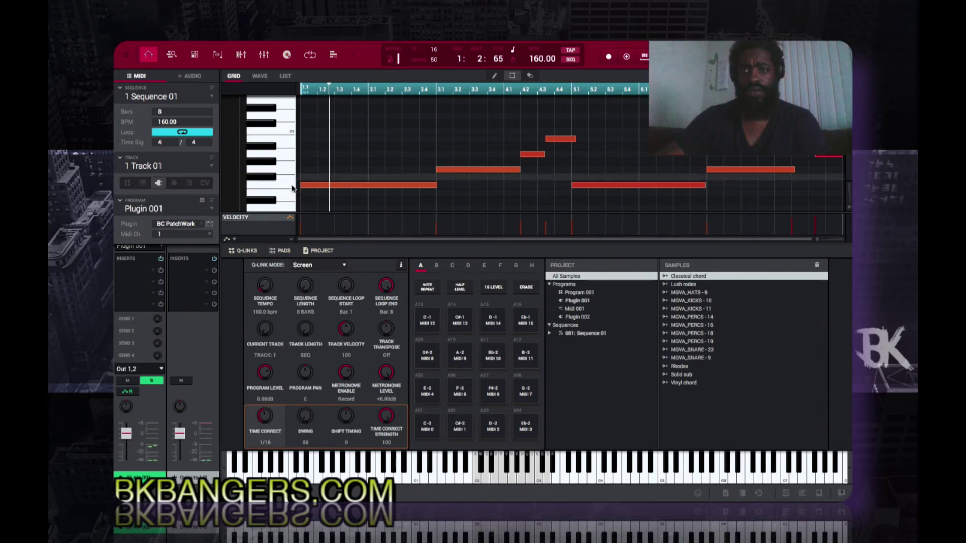
{"action": "left_click", "coordinate": [292, 188]}
{"action": "left_click", "coordinate": [295, 190]}
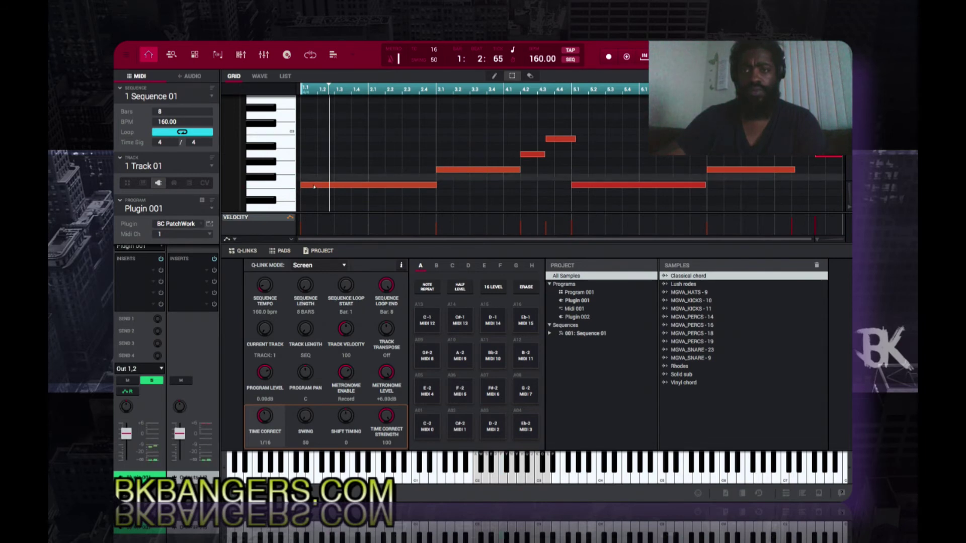
{"action": "left_click", "coordinate": [314, 187]}
{"action": "left_click", "coordinate": [314, 187]}
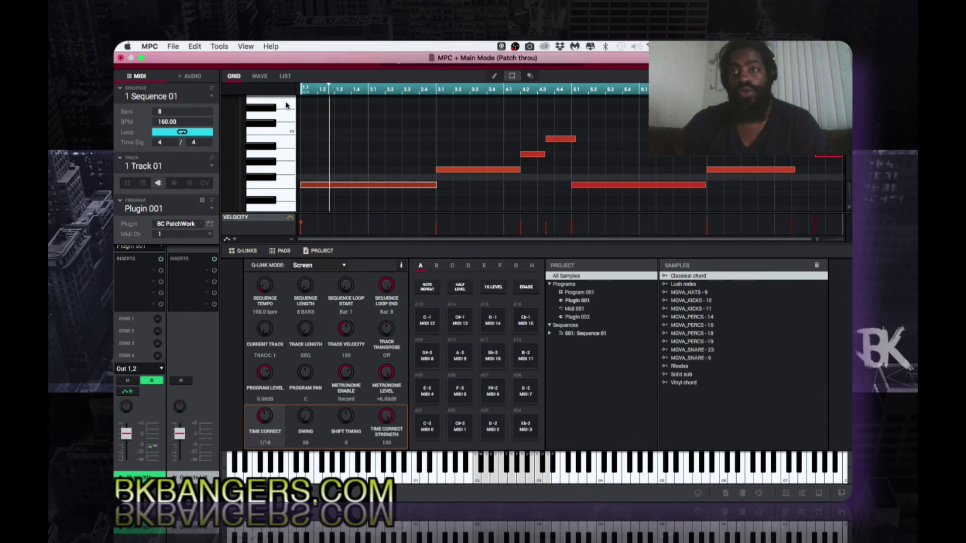
Record the sequence's chord playback from Input 1,2 as a new stereo sample in the Sampler.
{"action": "left_click", "coordinate": [287, 55]}
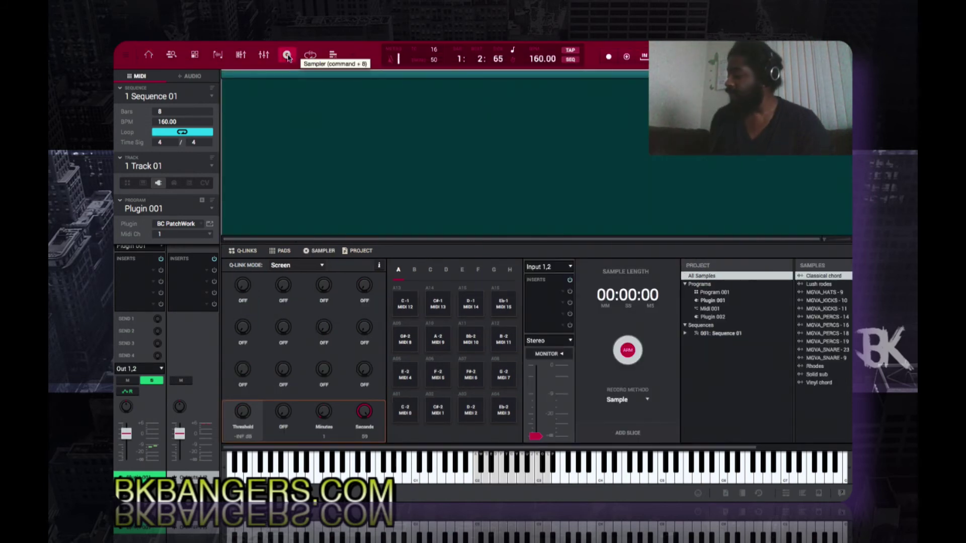
{"action": "key", "text": "space"}
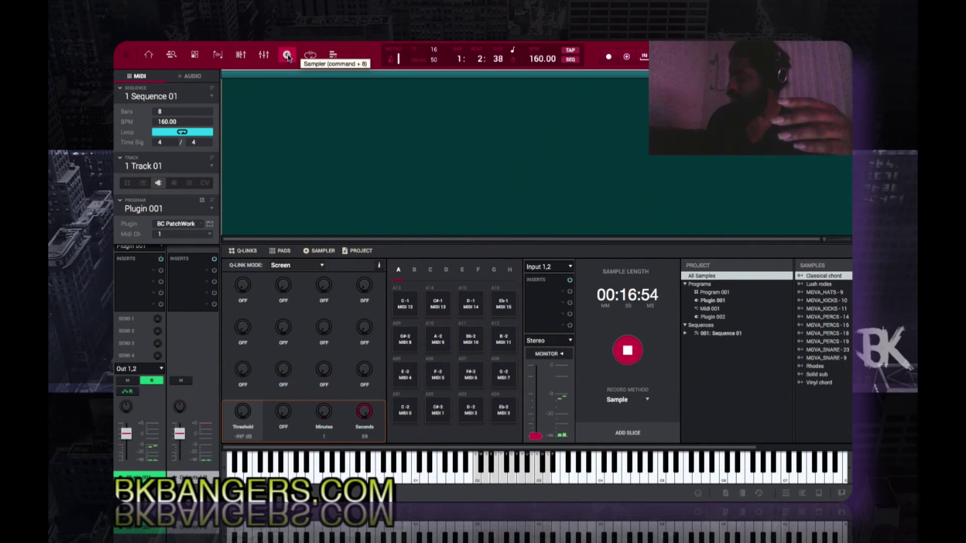
{"action": "key", "text": "space"}
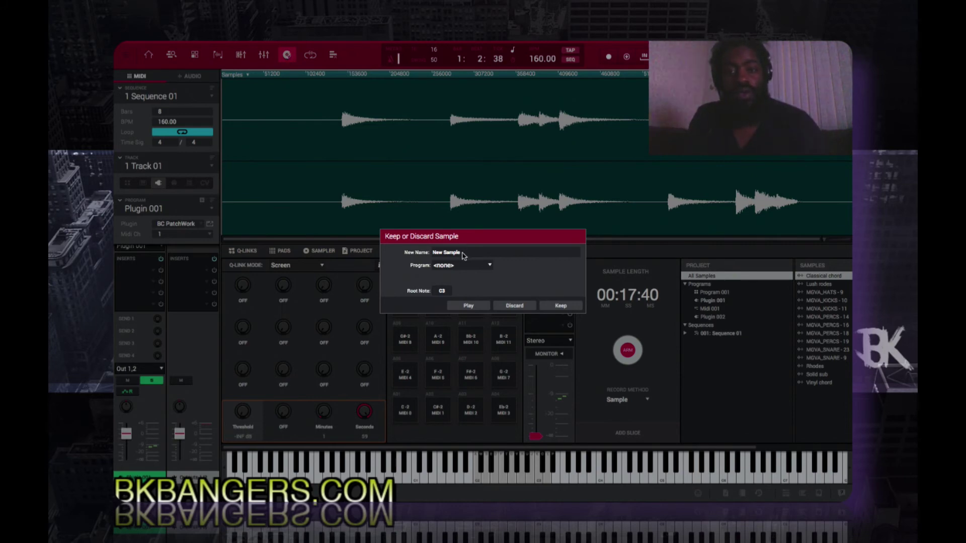
Name the recorded sample Cgord and keep it without assigning it to a program.
{"action": "left_click", "coordinate": [460, 252]}
{"action": "double_click", "coordinate": [459, 252]}
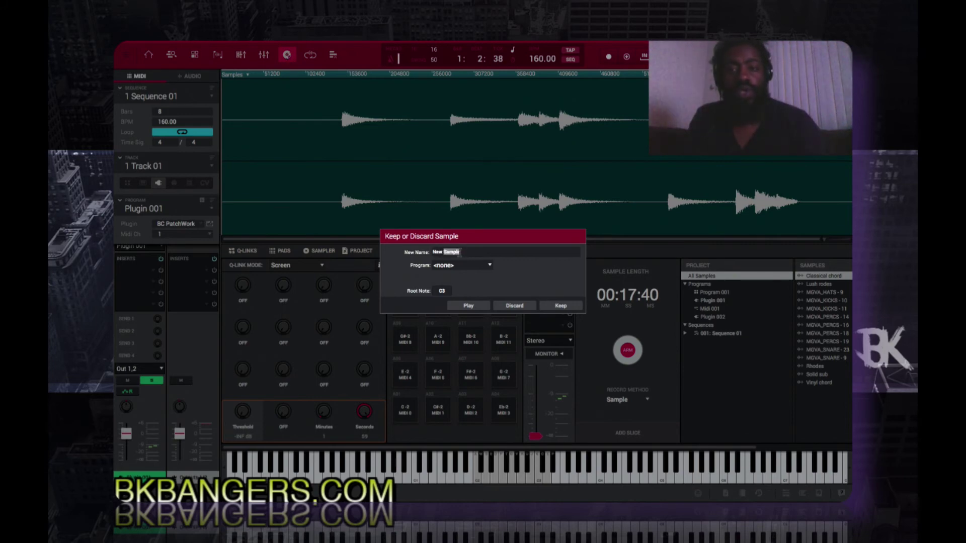
{"action": "type", "text": "C"}
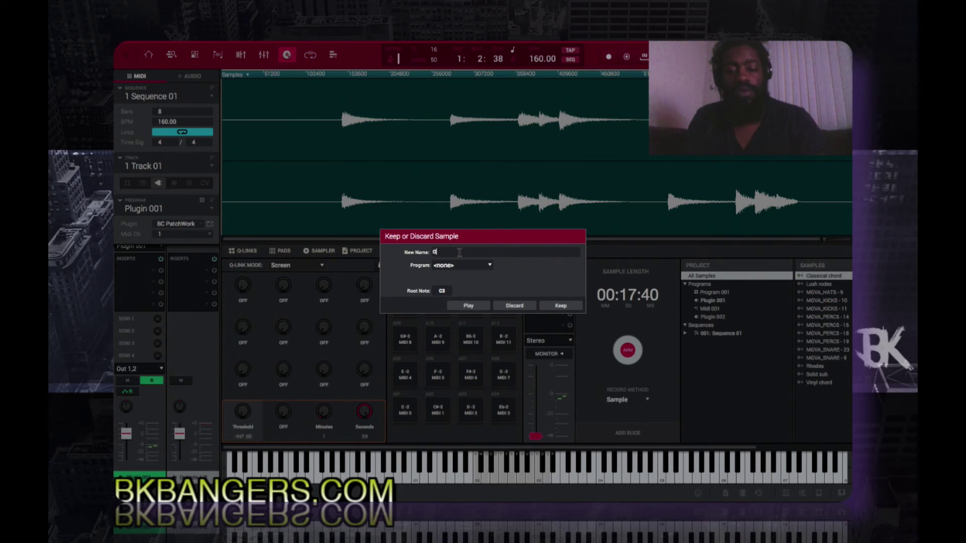
{"action": "type", "text": "gord"}
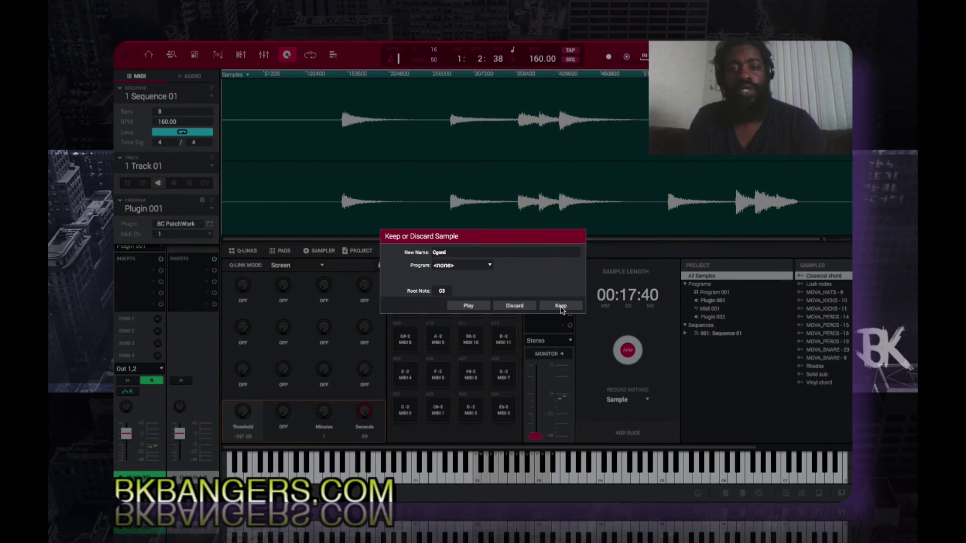
{"action": "left_click", "coordinate": [562, 307]}
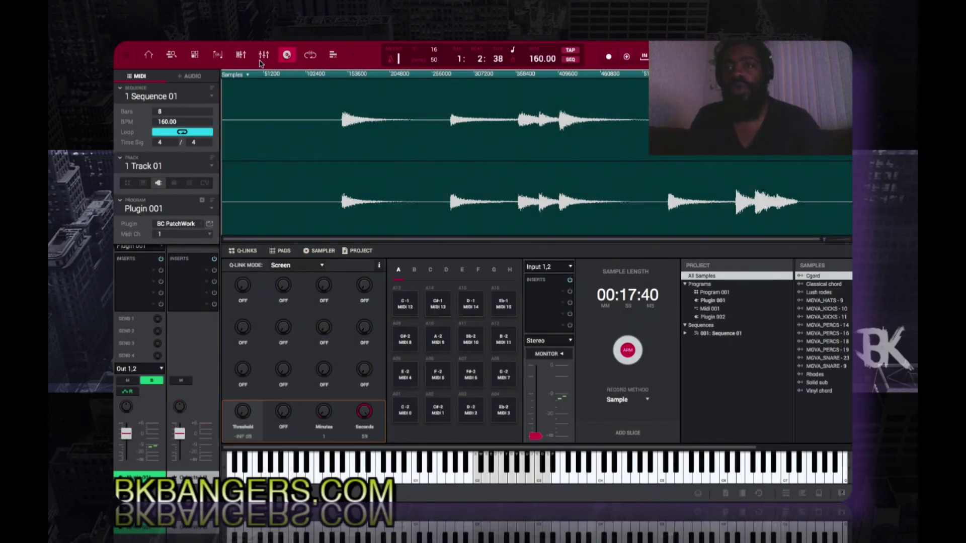
Edit the Cgord sample so its start sits at the first chord, and discard the audio outside the markers.
{"action": "left_click", "coordinate": [216, 55]}
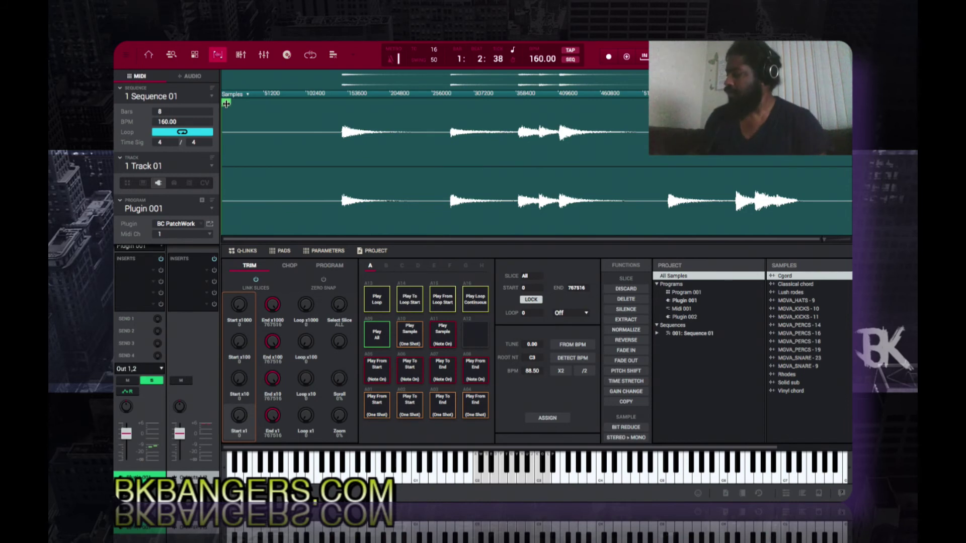
{"action": "left_click", "coordinate": [226, 104]}
{"action": "mouse_move", "coordinate": [226, 103]}
{"action": "left_mouse_down"}
{"action": "mouse_move", "coordinate": [294, 107]}
{"action": "mouse_move", "coordinate": [346, 127]}
{"action": "left_mouse_up"}
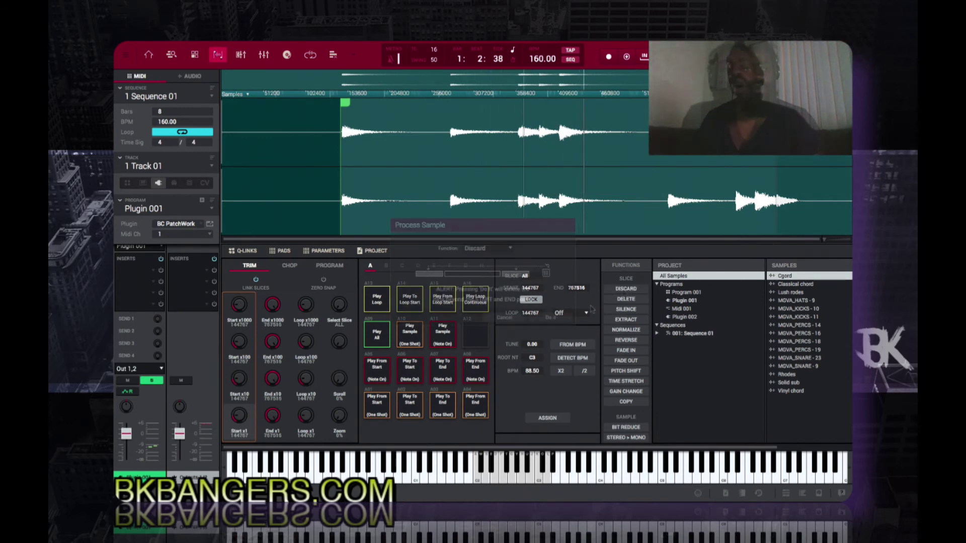
{"action": "left_click", "coordinate": [558, 320]}
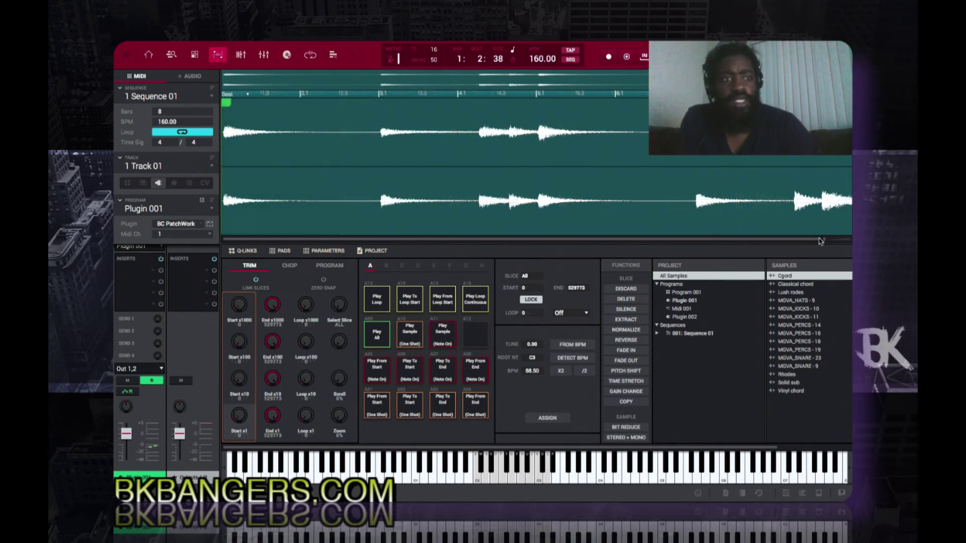
Refine the Cgord sample's start point to 1487 at the first chord's attack and discard the leftover audio before it.
{"action": "scroll", "coordinate": [823, 244], "scroll_direction": "up", "scroll_amount": 3}
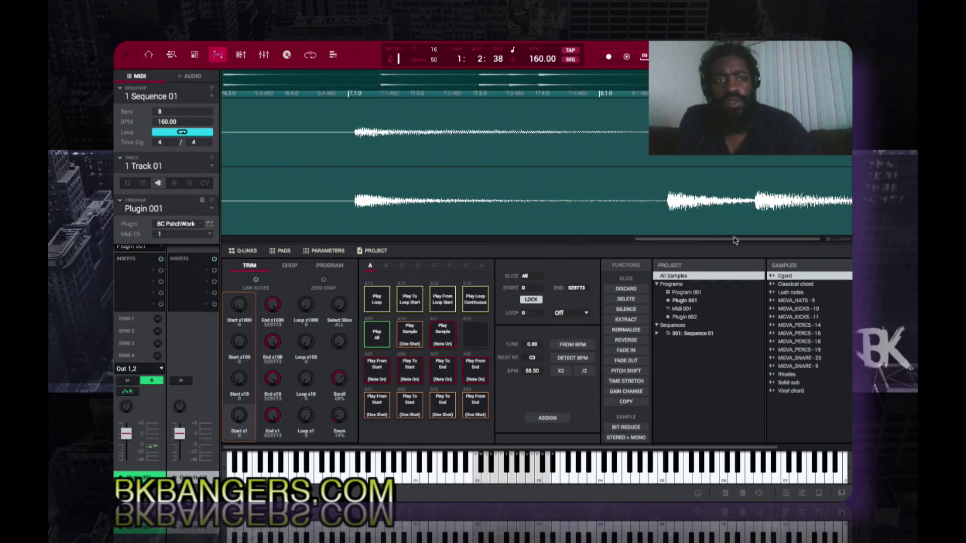
{"action": "left_click_drag", "start_coordinate": [713, 242], "coordinate": [124, 240]}
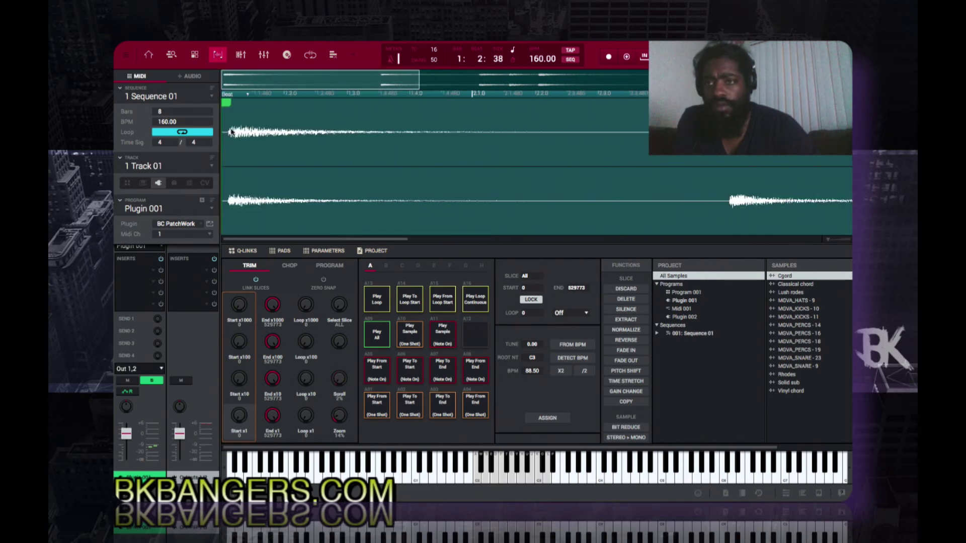
{"action": "left_click_drag", "start_coordinate": [227, 103], "coordinate": [222, 105]}
{"action": "scroll", "coordinate": [278, 176], "scroll_direction": "up", "scroll_amount": 3}
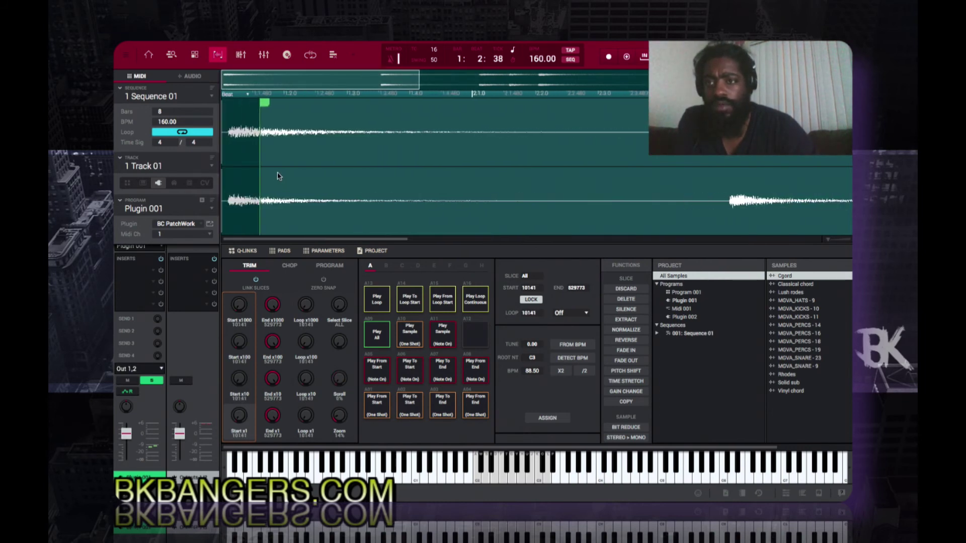
{"action": "left_click_drag", "start_coordinate": [264, 102], "coordinate": [232, 104]}
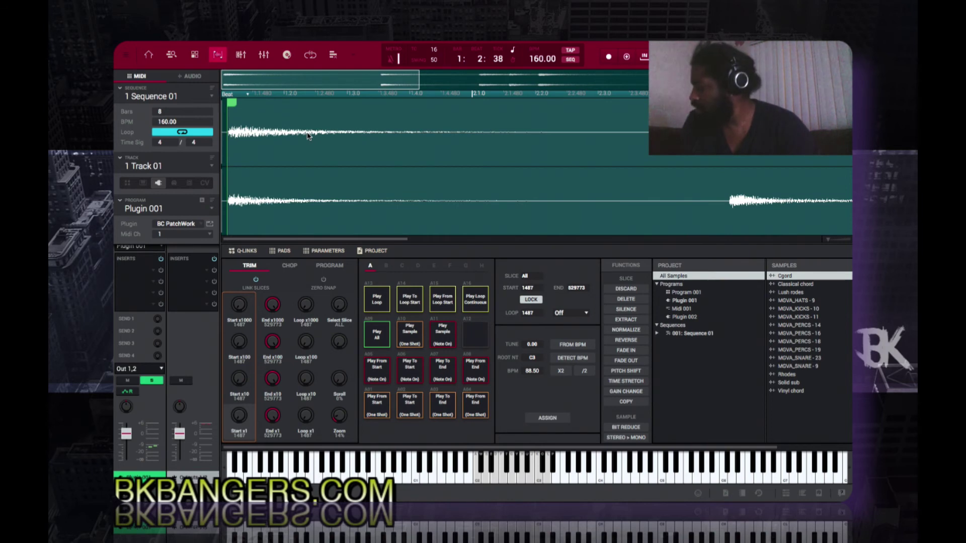
{"action": "left_click", "coordinate": [279, 309]}
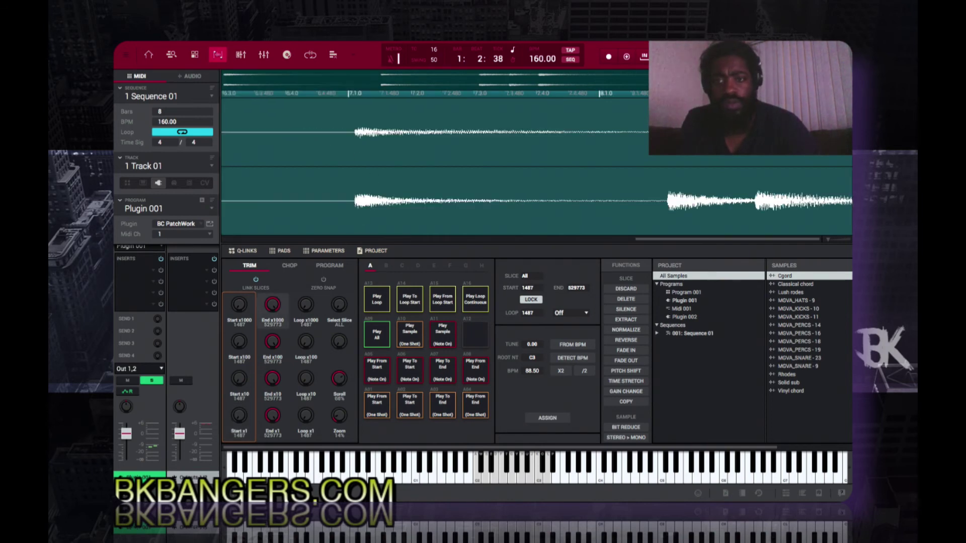
{"action": "left_click", "coordinate": [635, 289]}
{"action": "left_click", "coordinate": [567, 318]}
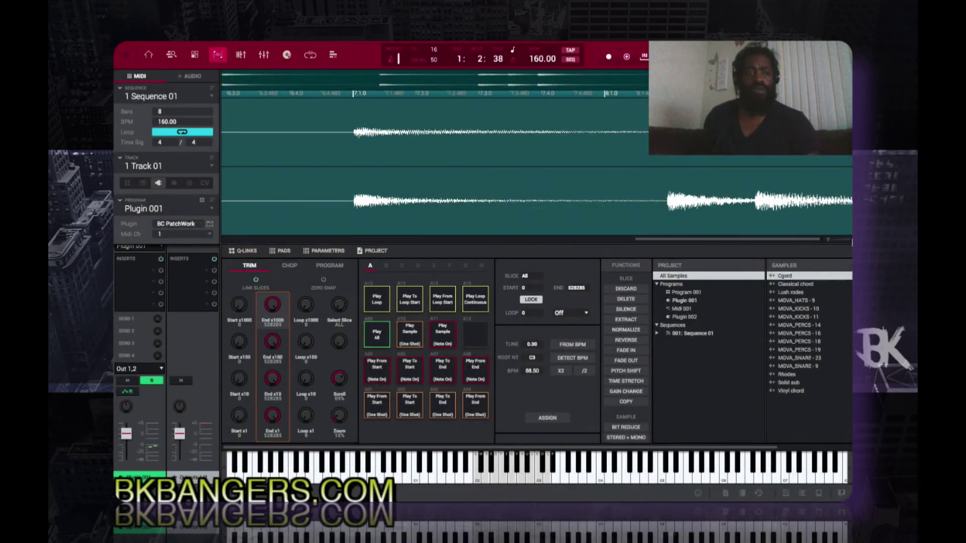
{"action": "left_click_drag", "start_coordinate": [834, 241], "coordinate": [784, 243]}
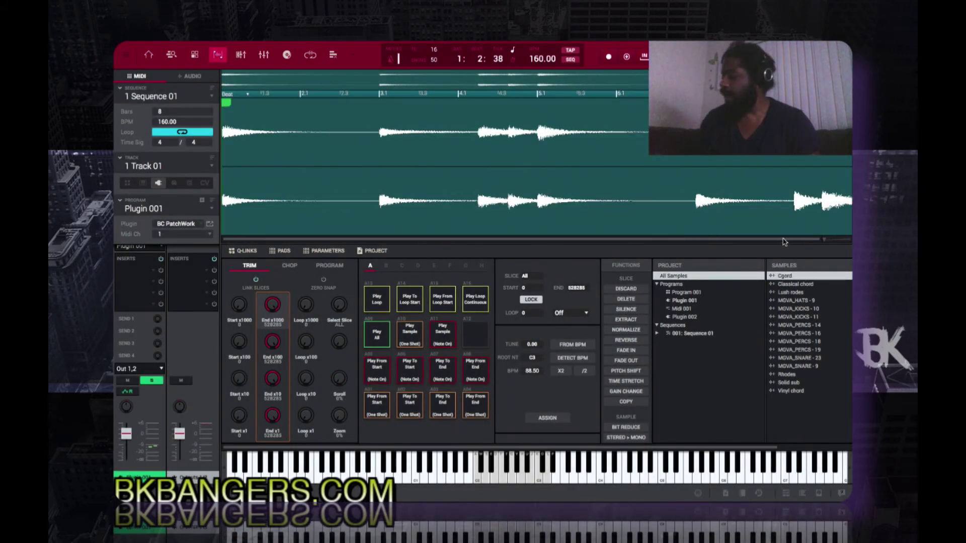
{"action": "key", "text": "space"}
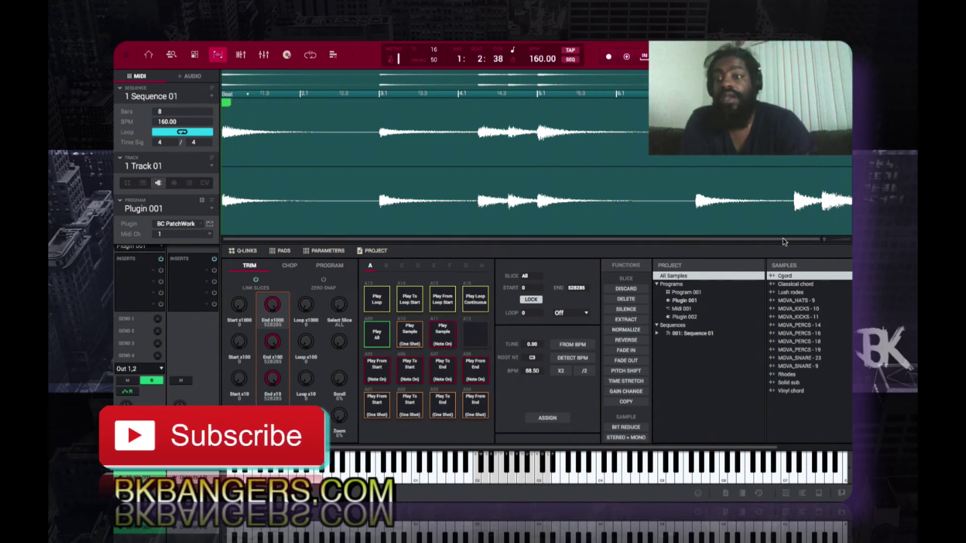
Look over the Vinyl Chords audio track in the main view, and unsolo and mute the Plugin 001 MIDI channel.
{"action": "left_click", "coordinate": [206, 77]}
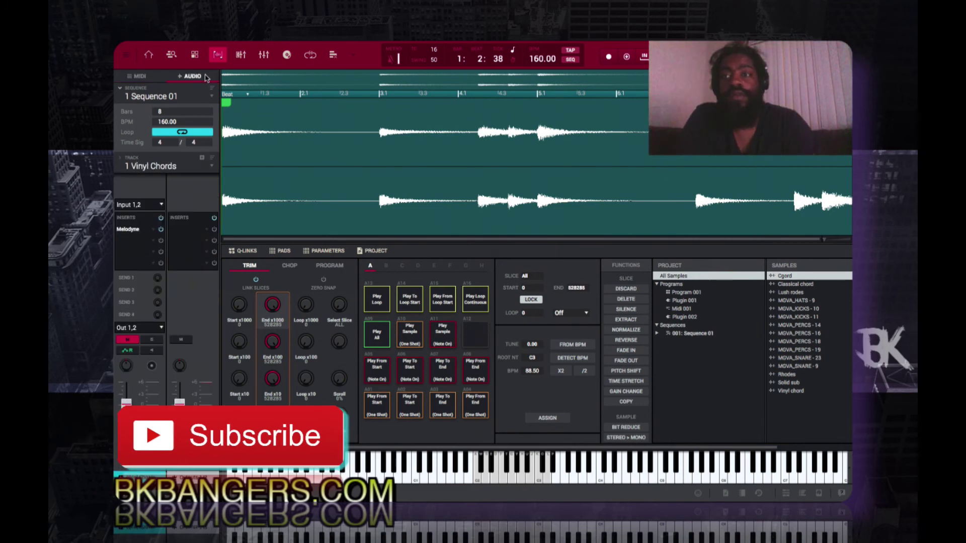
{"action": "left_click", "coordinate": [149, 55]}
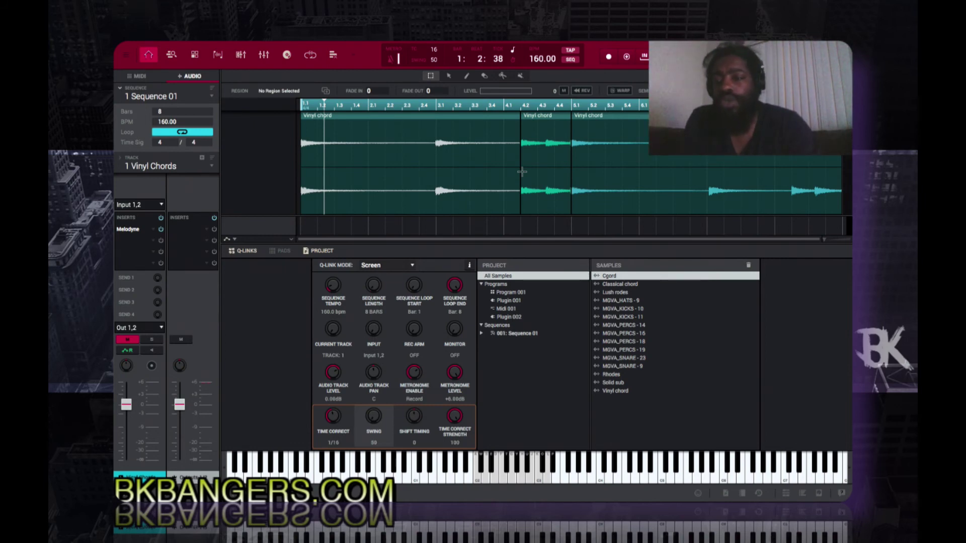
{"action": "left_click", "coordinate": [137, 76]}
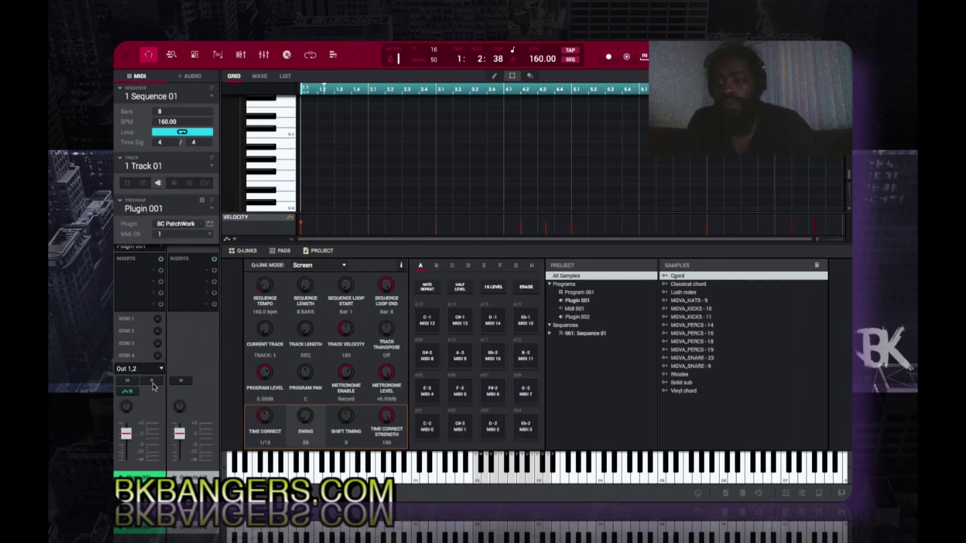
{"action": "left_click", "coordinate": [127, 381]}
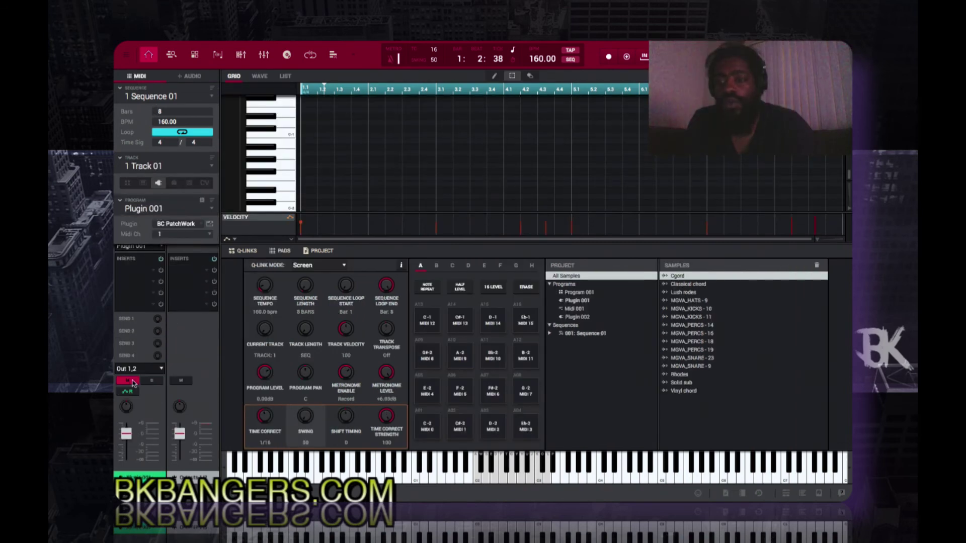
Unmute the Vinyl Chords audio track and play the sequence, auditioning the track soloed and with the full mix.
{"action": "left_click", "coordinate": [189, 78]}
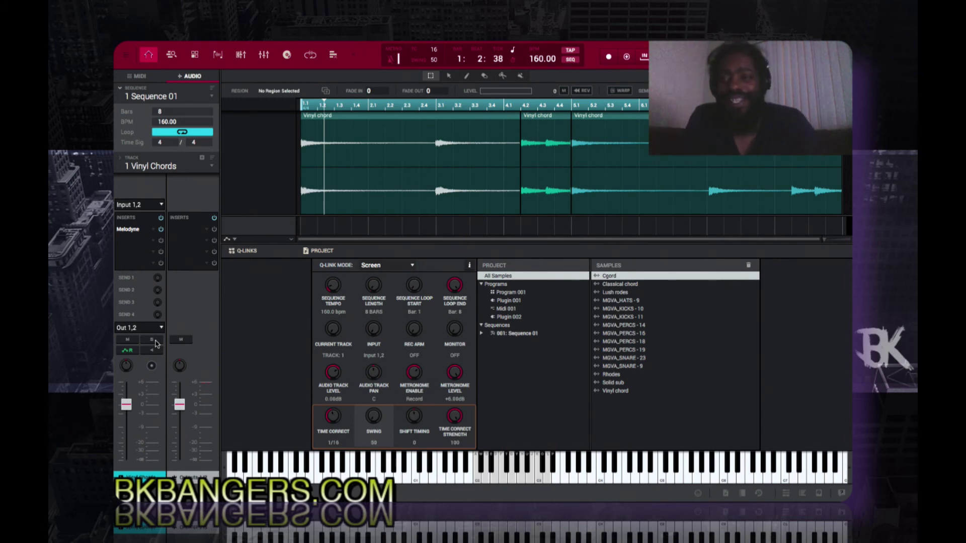
{"action": "key", "text": "space"}
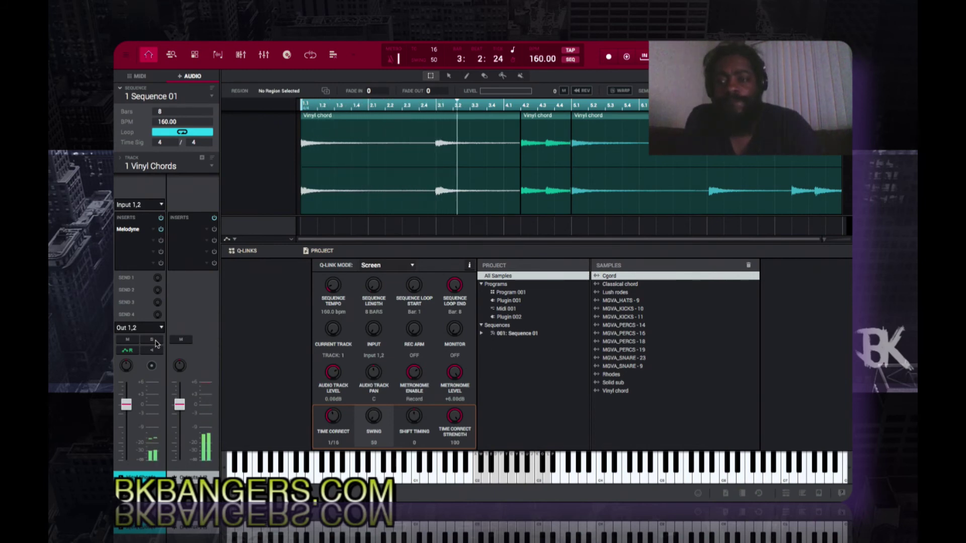
{"action": "left_click", "coordinate": [151, 340]}
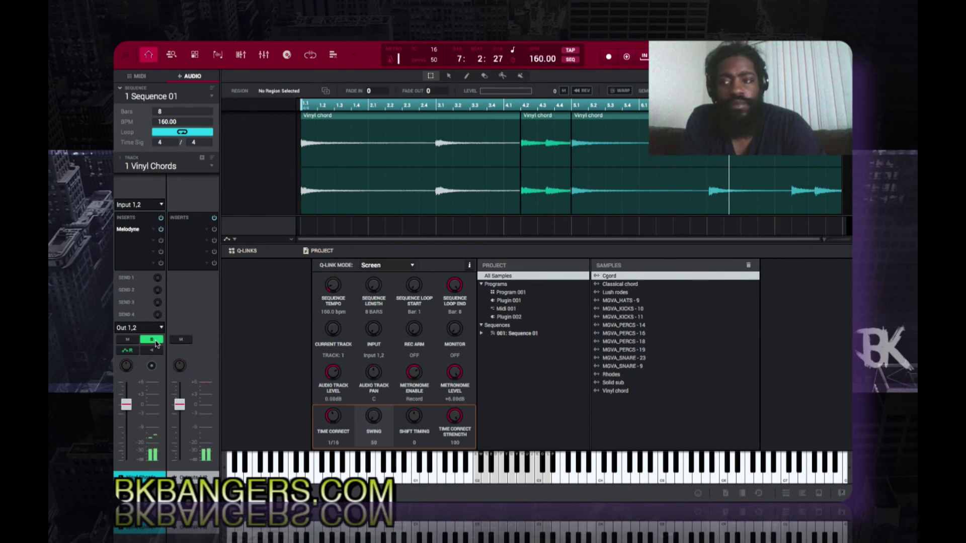
{"action": "left_click", "coordinate": [152, 340]}
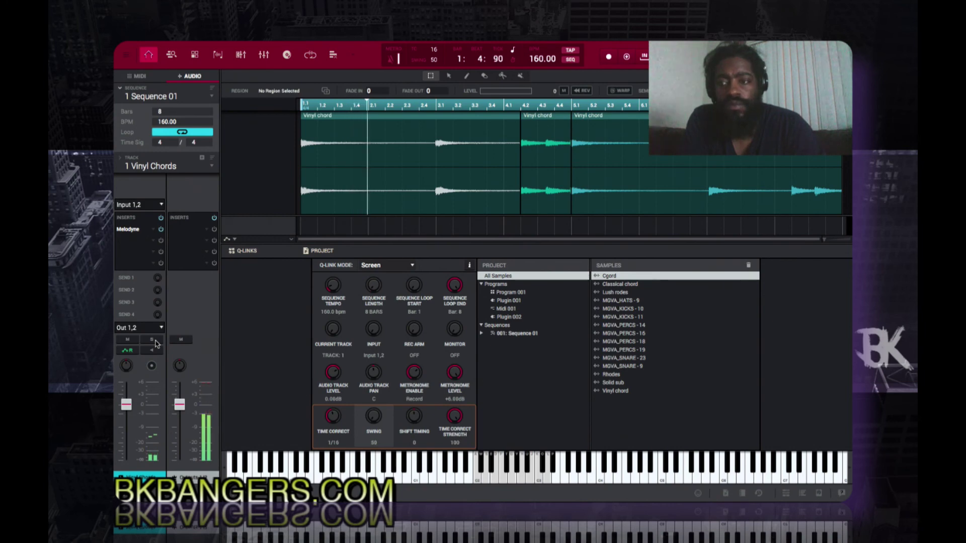
Switch to the MIDI Track 01 view and open the BC PatchWork plug-in window in front of the Keyscape editor.
{"action": "left_click", "coordinate": [140, 77]}
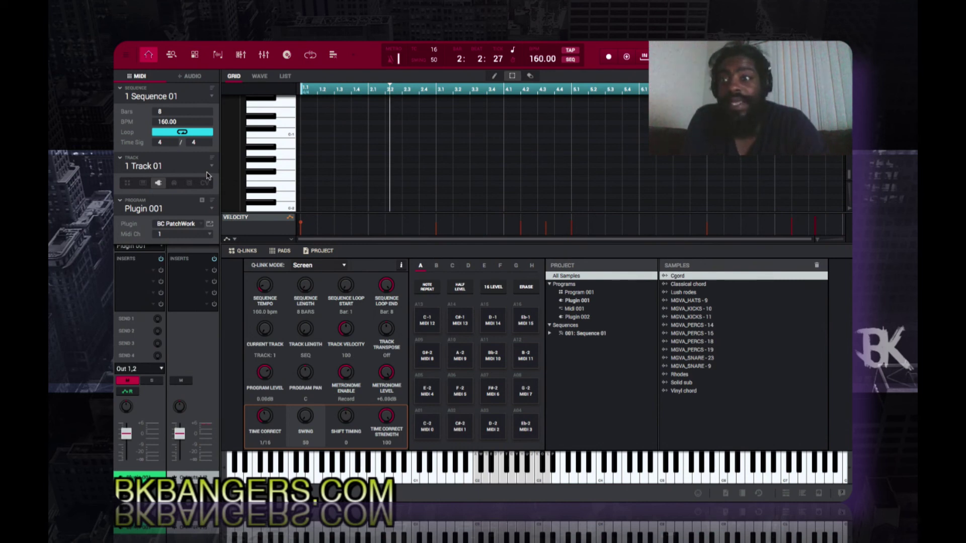
{"action": "left_click", "coordinate": [209, 225]}
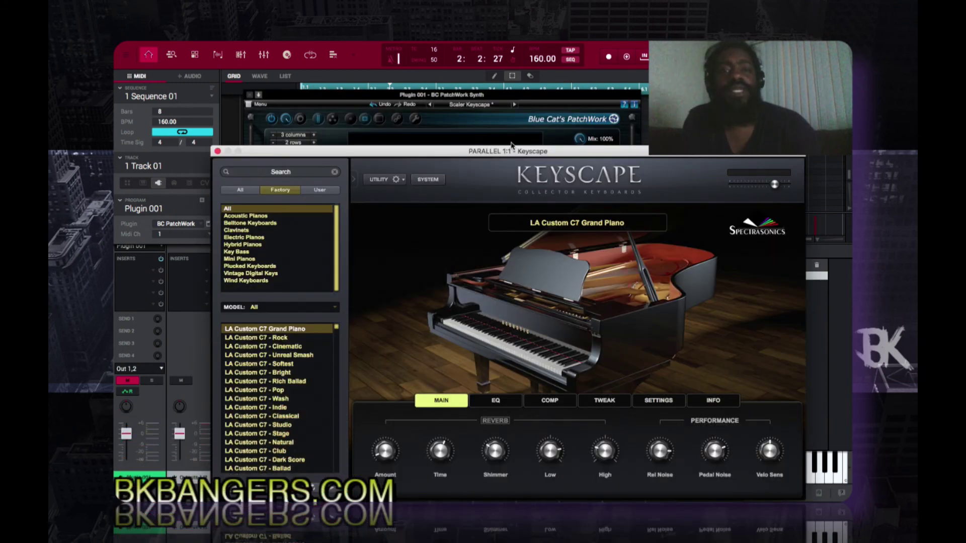
{"action": "left_click", "coordinate": [548, 108]}
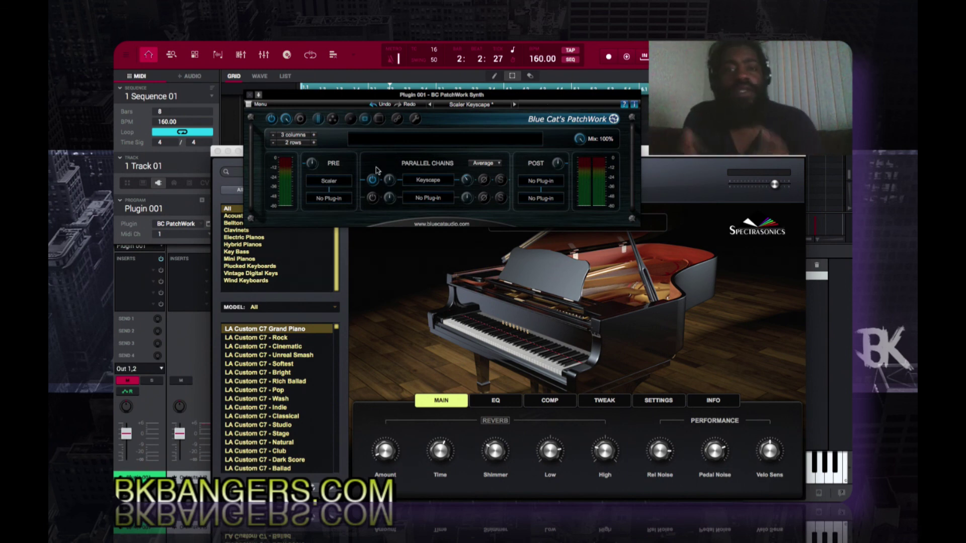
Browse the VST plug-ins that can be loaded into PatchWork's Scaler slot, and cancel without loading one.
{"action": "right_click", "coordinate": [331, 182]}
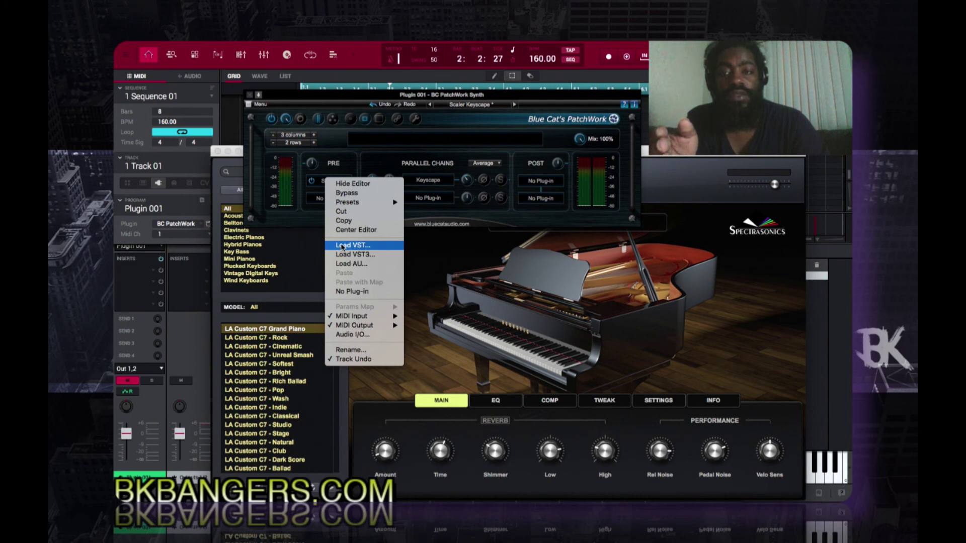
{"action": "left_click", "coordinate": [342, 245]}
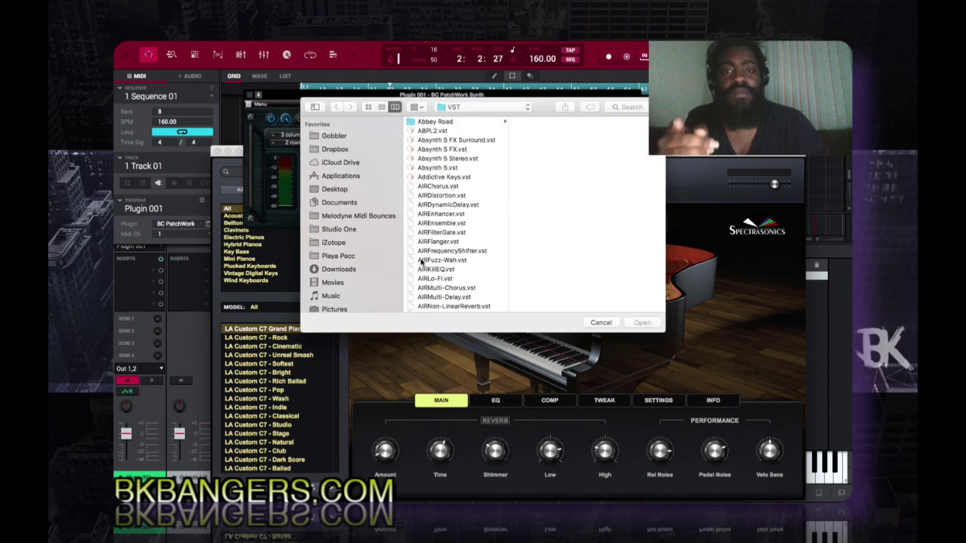
{"action": "scroll", "coordinate": [422, 261], "scroll_direction": "down", "scroll_amount": 15}
{"action": "scroll", "coordinate": [422, 262], "scroll_direction": "down", "scroll_amount": 20}
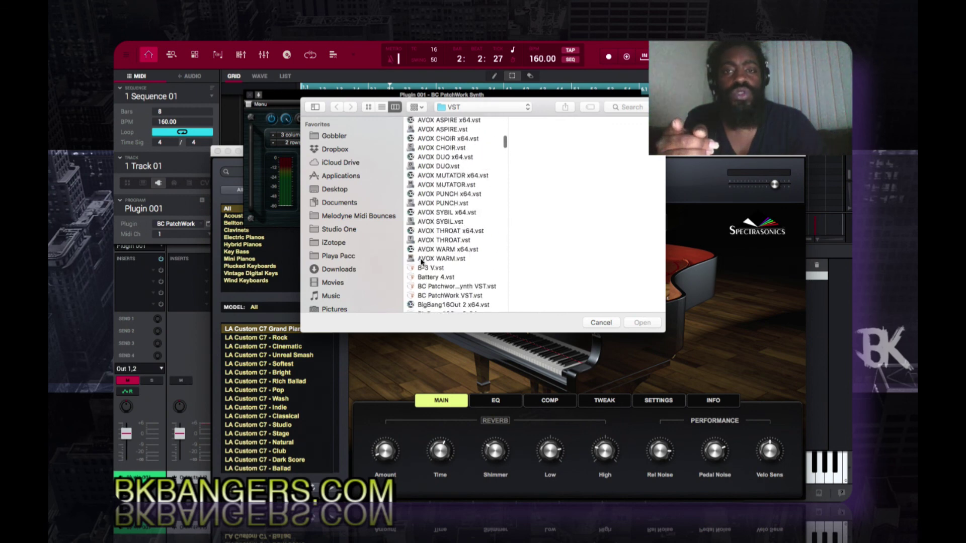
{"action": "scroll", "coordinate": [422, 261], "scroll_direction": "down", "scroll_amount": 3}
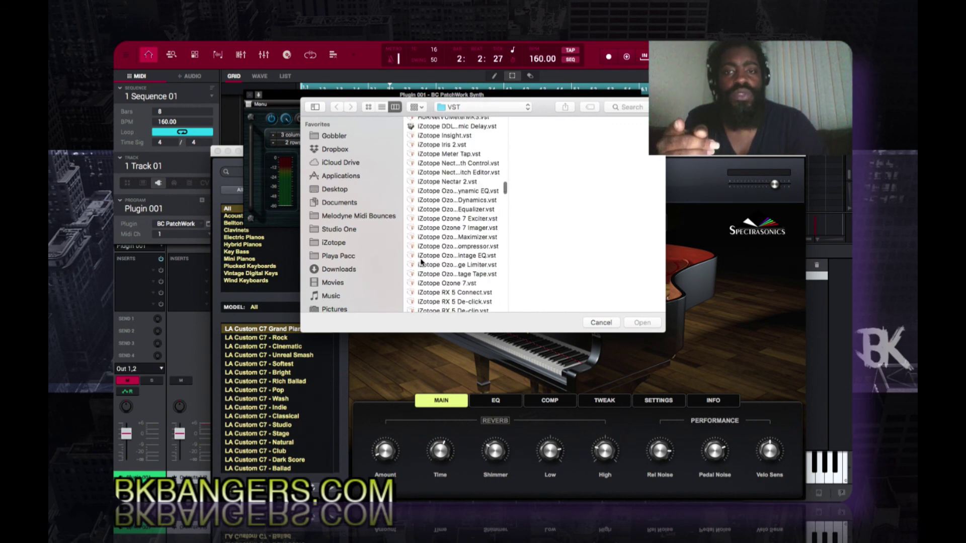
{"action": "left_click", "coordinate": [602, 323]}
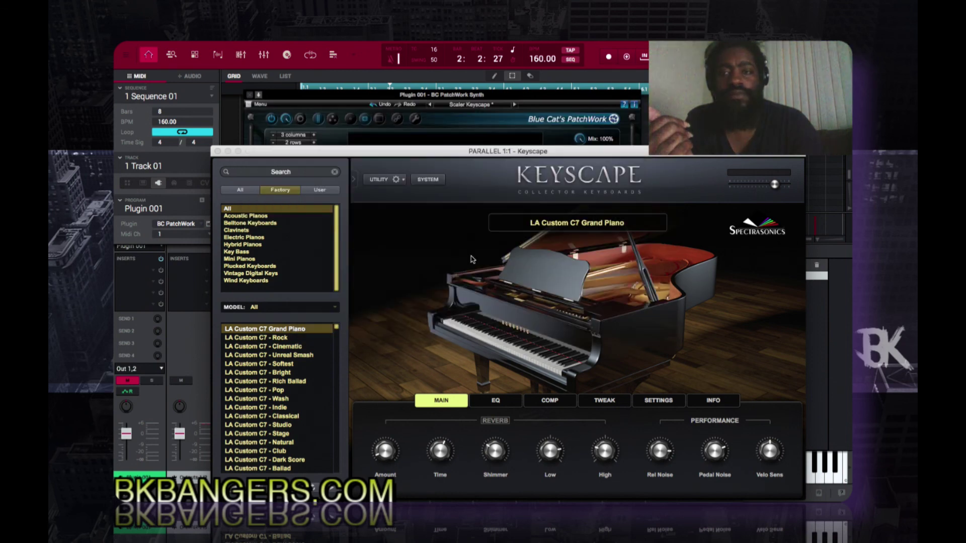
Bring PatchWork back to the front and review the Scaler slot's MIDI input and MIDI output port routing.
{"action": "left_click", "coordinate": [361, 100]}
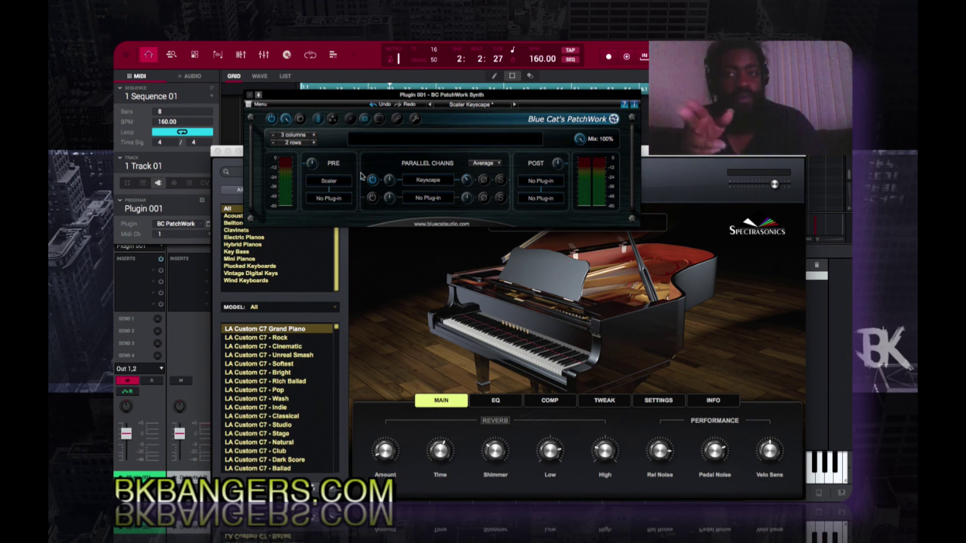
{"action": "mouse_move", "coordinate": [330, 188]}
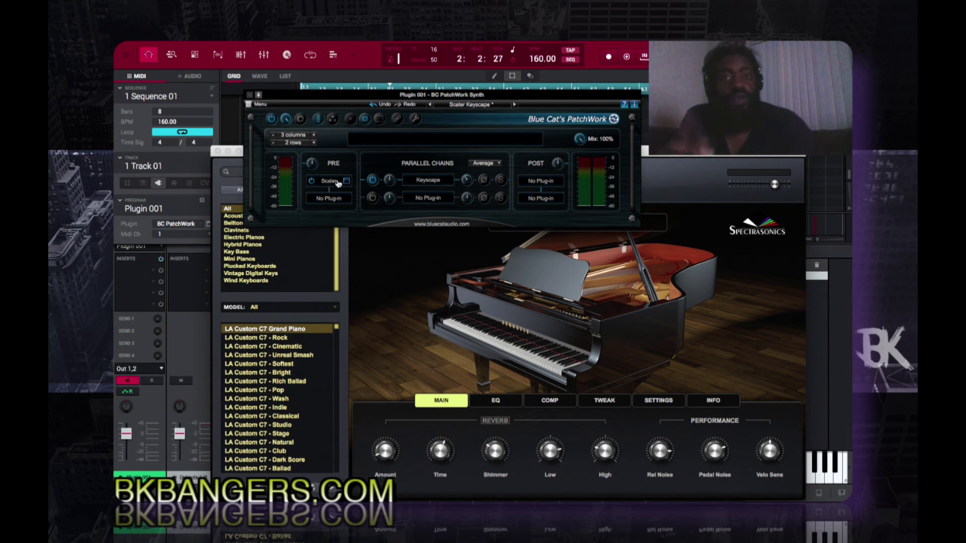
{"action": "right_click", "coordinate": [338, 182]}
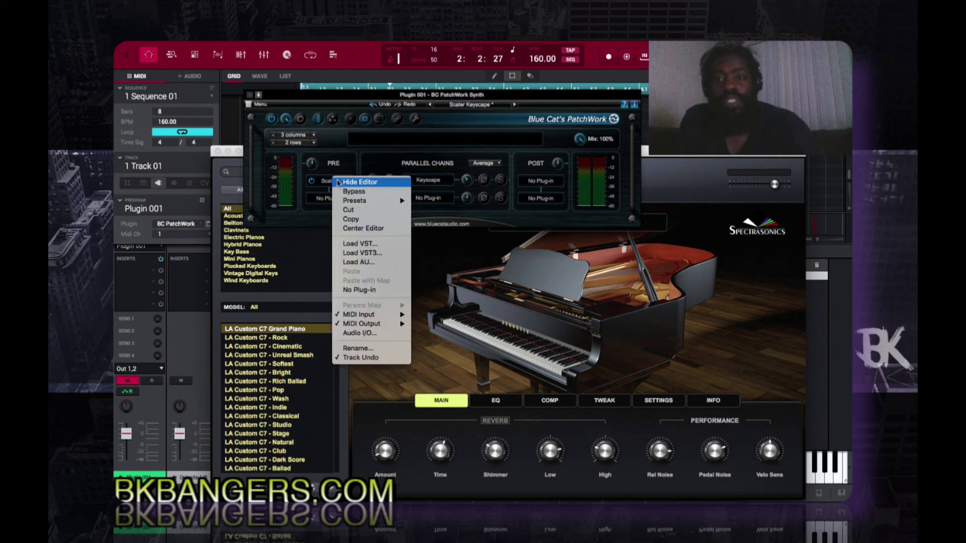
{"action": "mouse_move", "coordinate": [345, 317]}
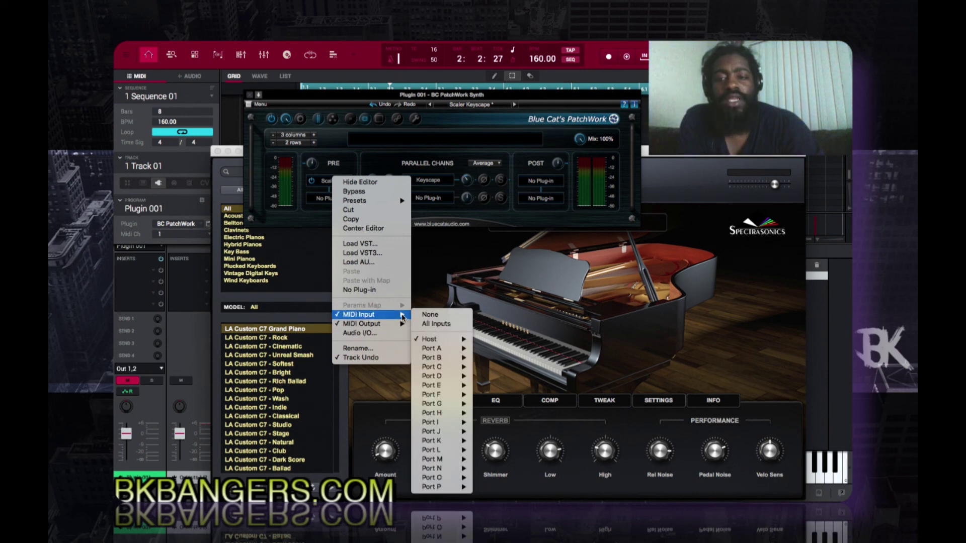
{"action": "mouse_move", "coordinate": [431, 344]}
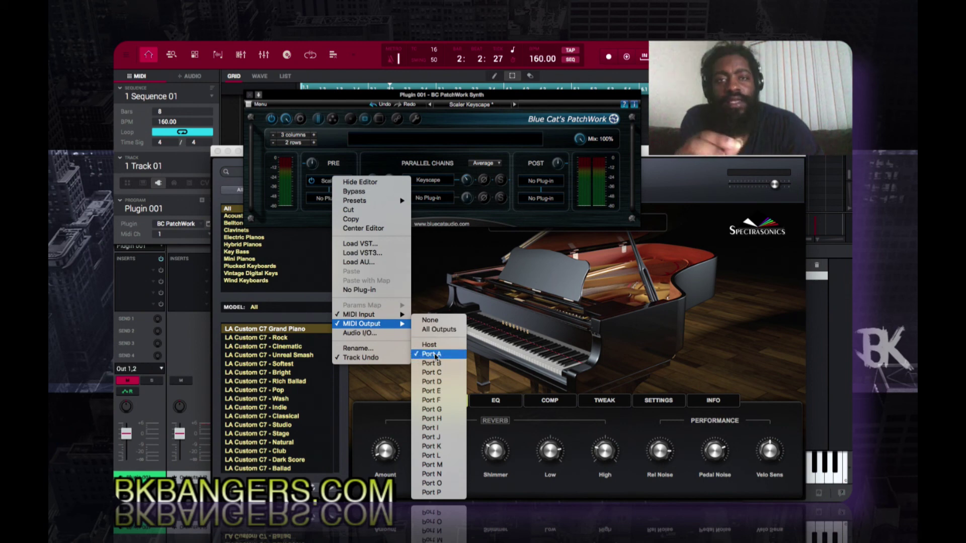
{"action": "left_click", "coordinate": [430, 182]}
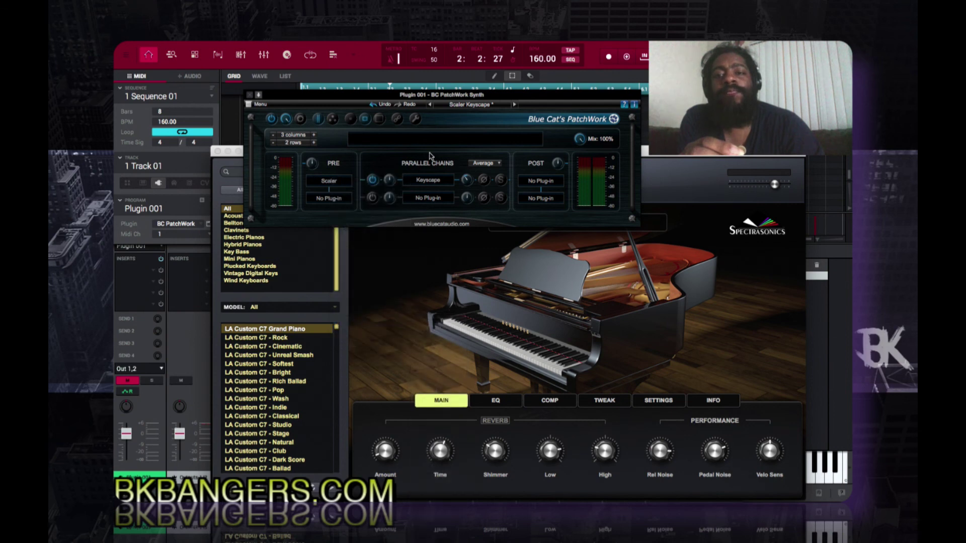
Review the Keyscape slot's MIDI input routing, including the channel options for Port A, and leave it as it is.
{"action": "right_click", "coordinate": [430, 184]}
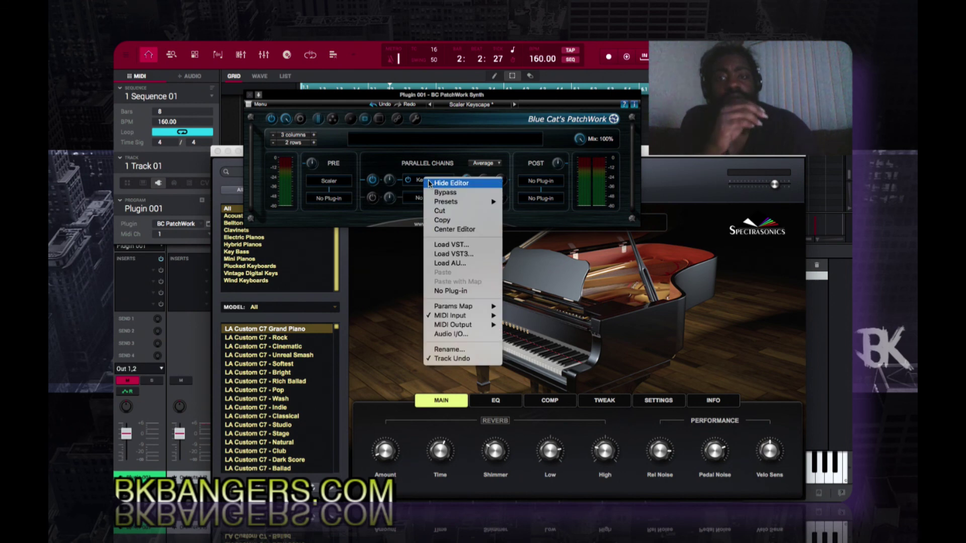
{"action": "mouse_move", "coordinate": [441, 316]}
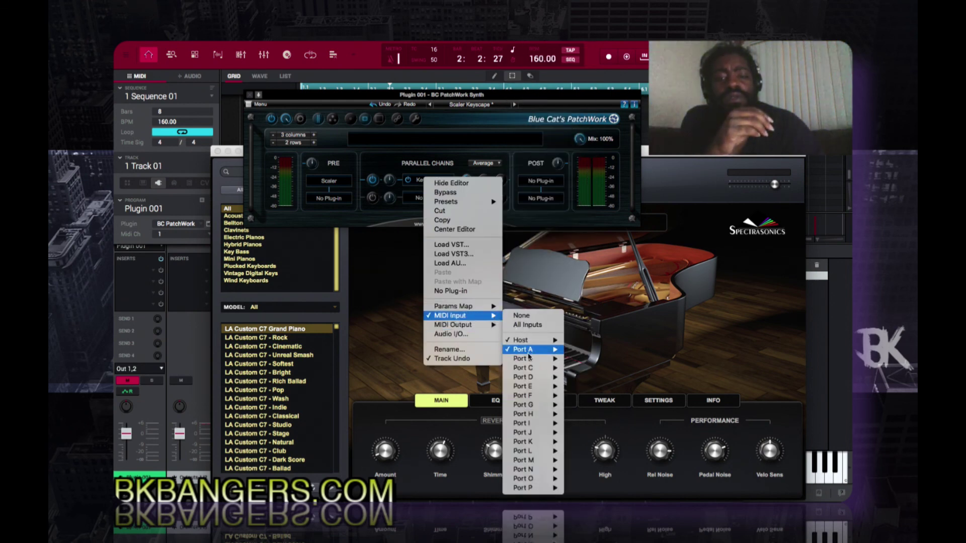
{"action": "mouse_move", "coordinate": [528, 355]}
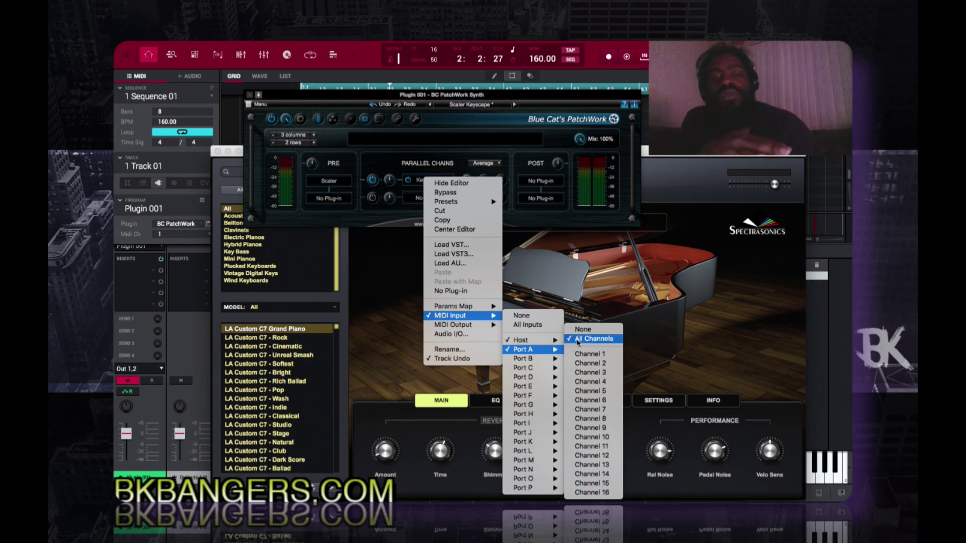
{"action": "left_click", "coordinate": [697, 158]}
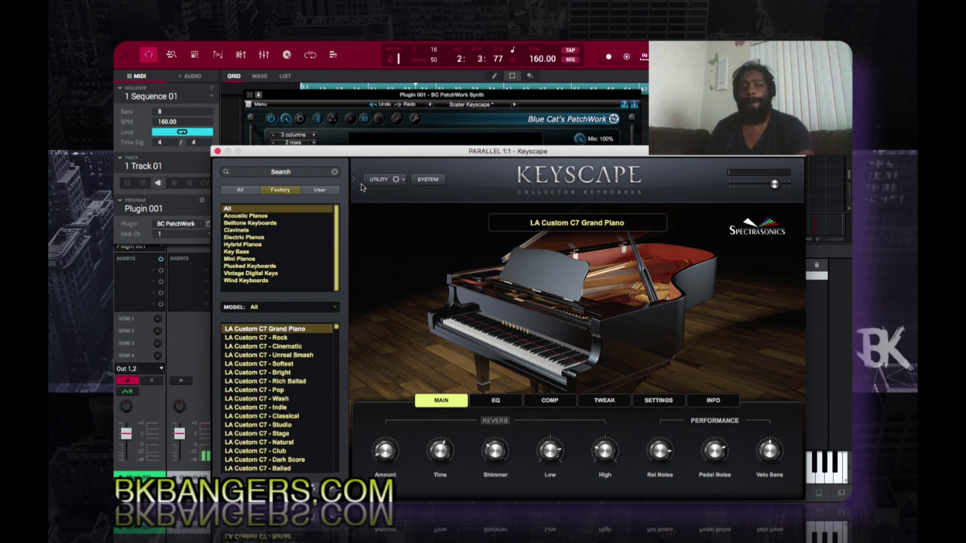
Hide the PatchWork and Keyscape windows and play the sequence from the main view.
{"action": "left_click", "coordinate": [209, 225]}
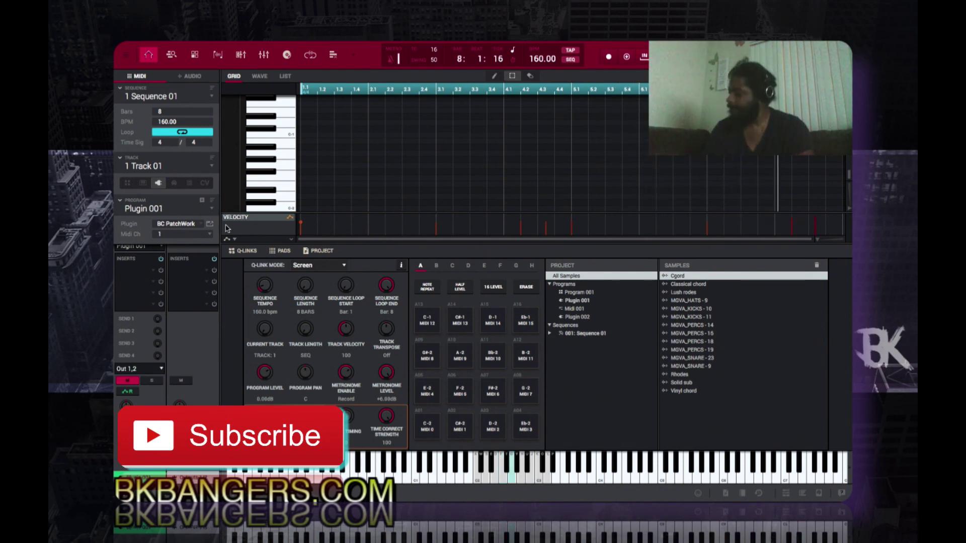
{"action": "key", "text": "space"}
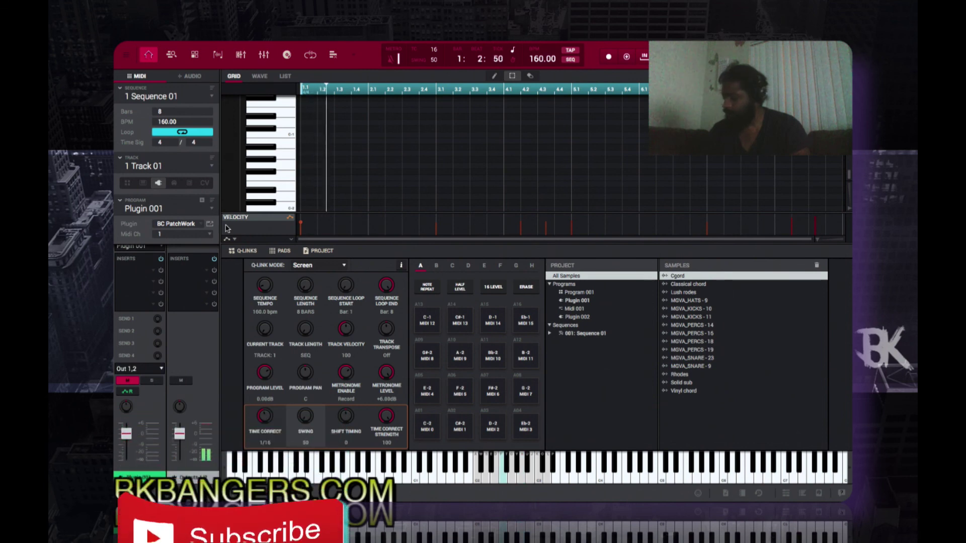